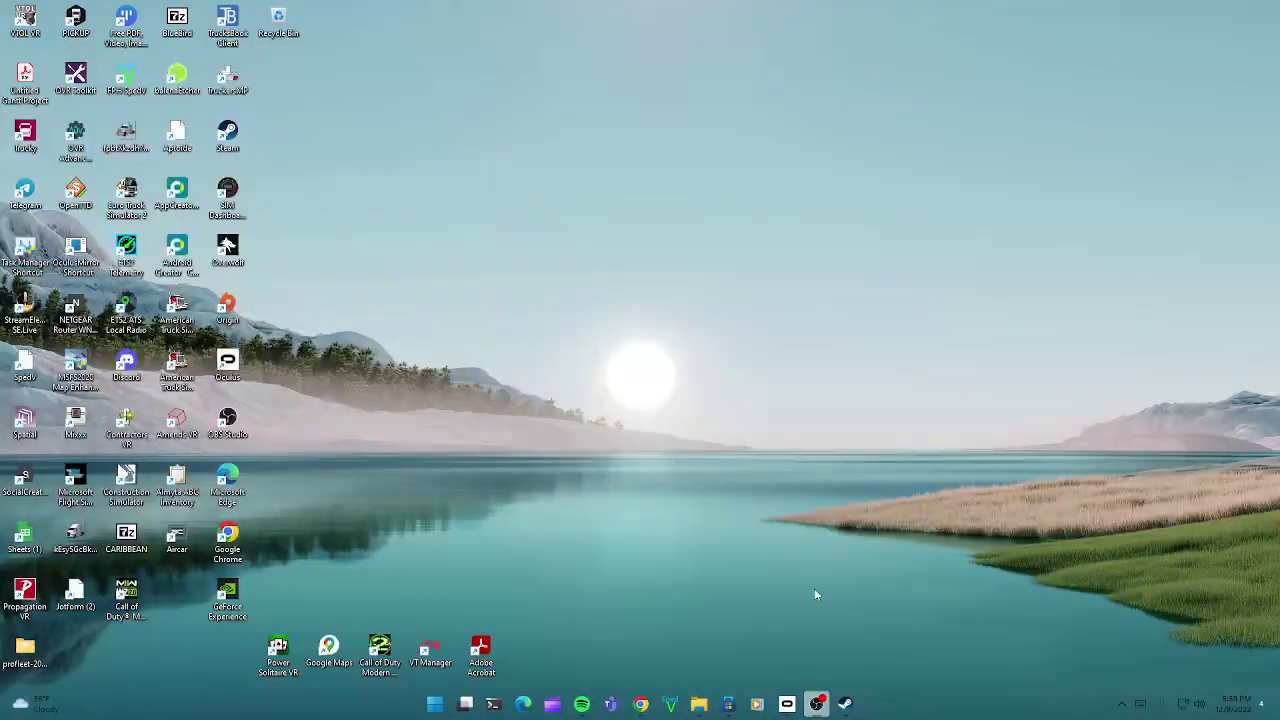
Step: Start the dedicated server install from its SteamDB page, dismiss the Steam prompt, and minimize the browser
mouse_move(786, 712)
mouse_move(845, 705)
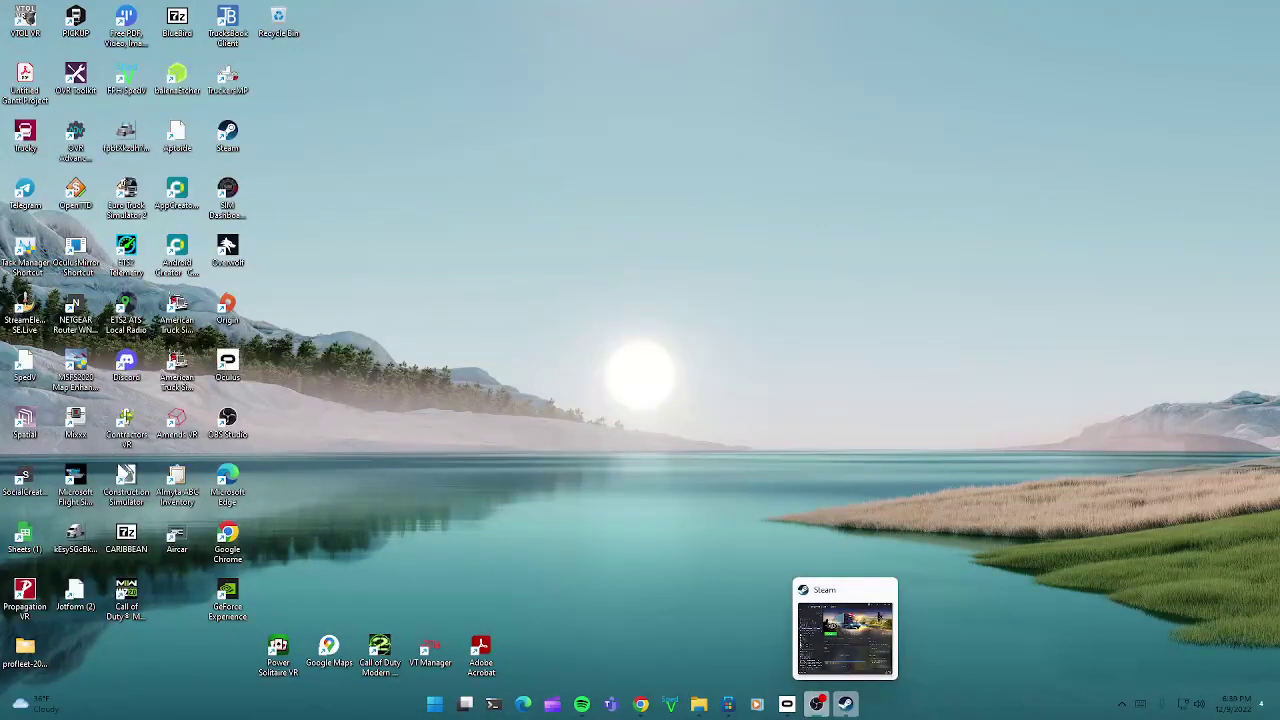
click(645, 708)
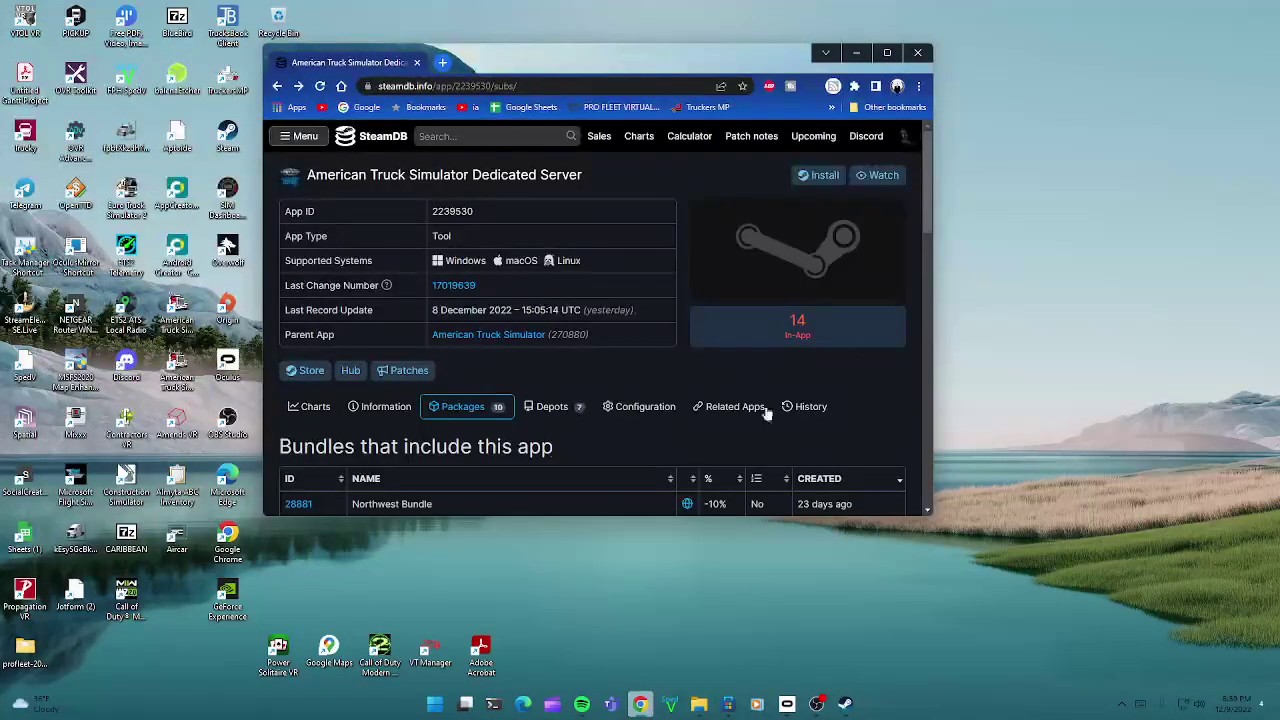
click(817, 178)
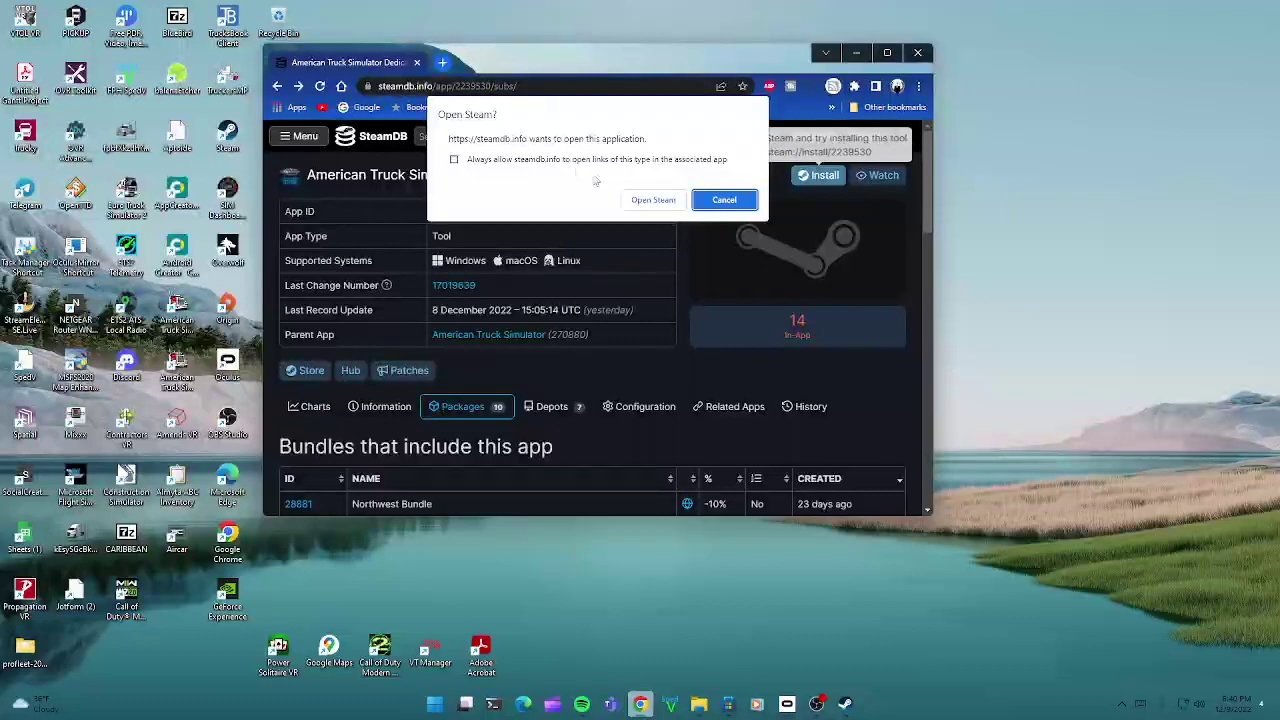
click(704, 196)
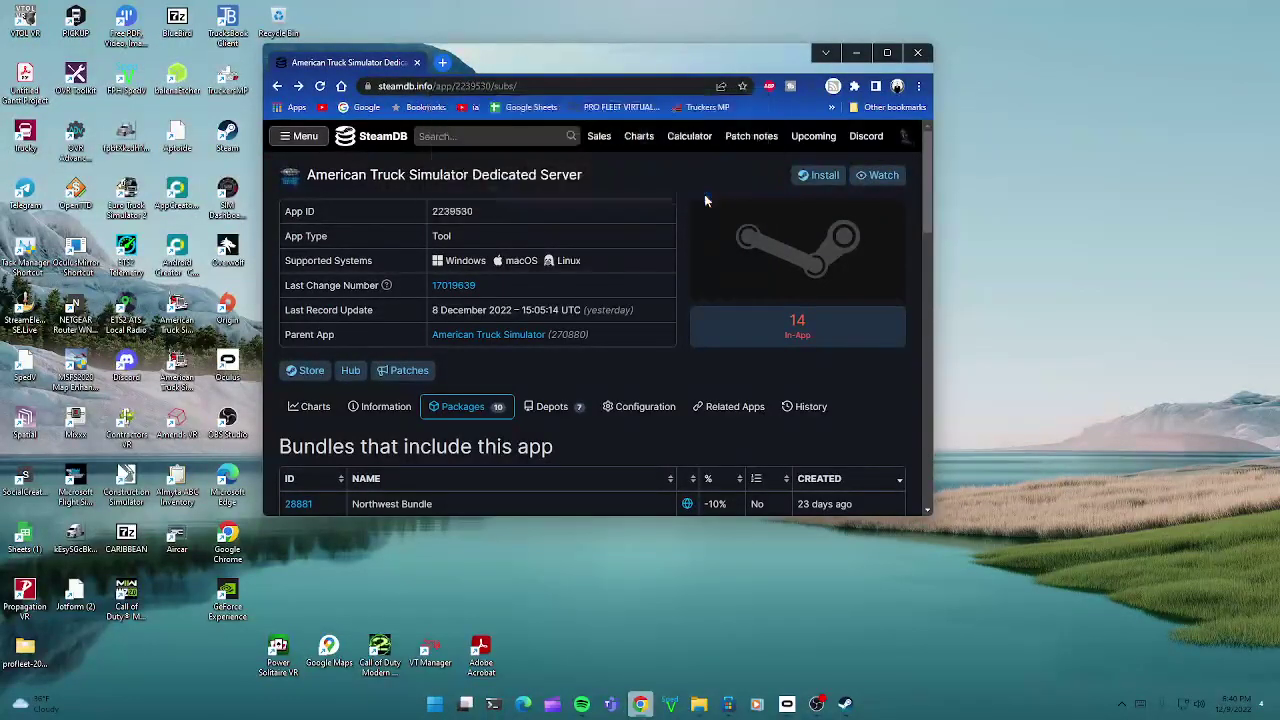
click(856, 52)
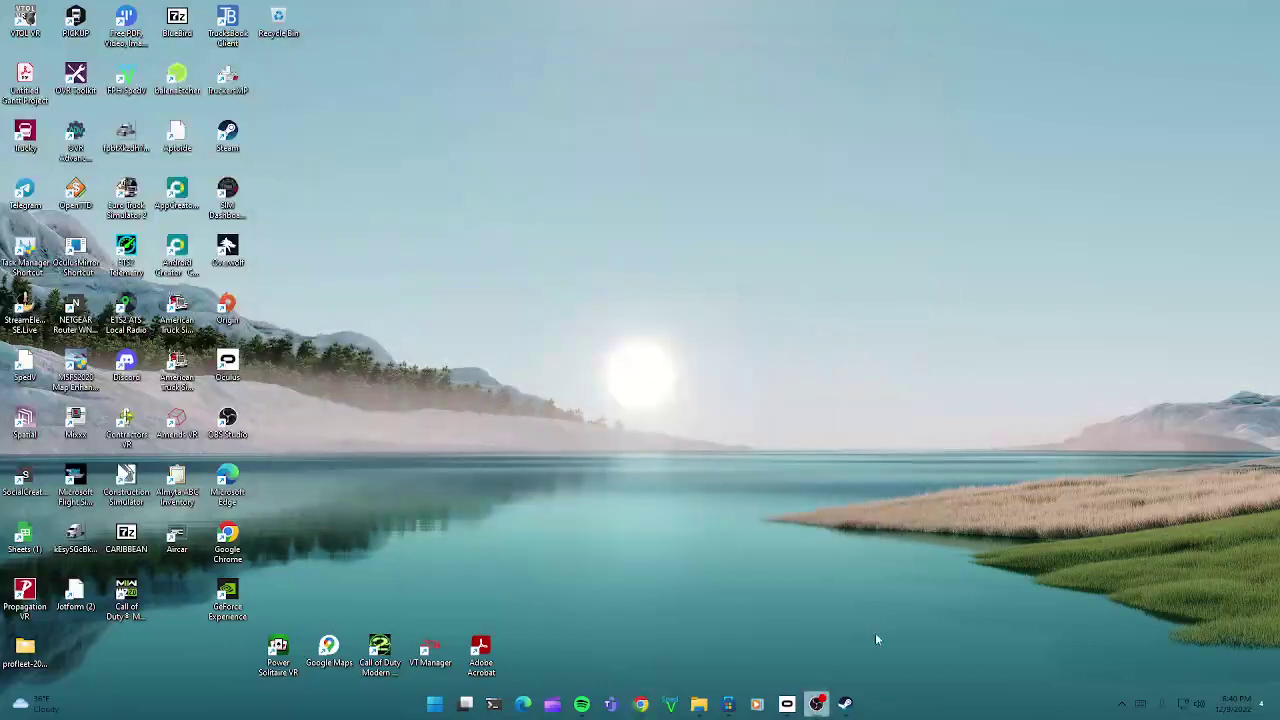
Step: Select American Truck Simulator [oculus] in the Steam library and press PLAY for launch choices
click(848, 708)
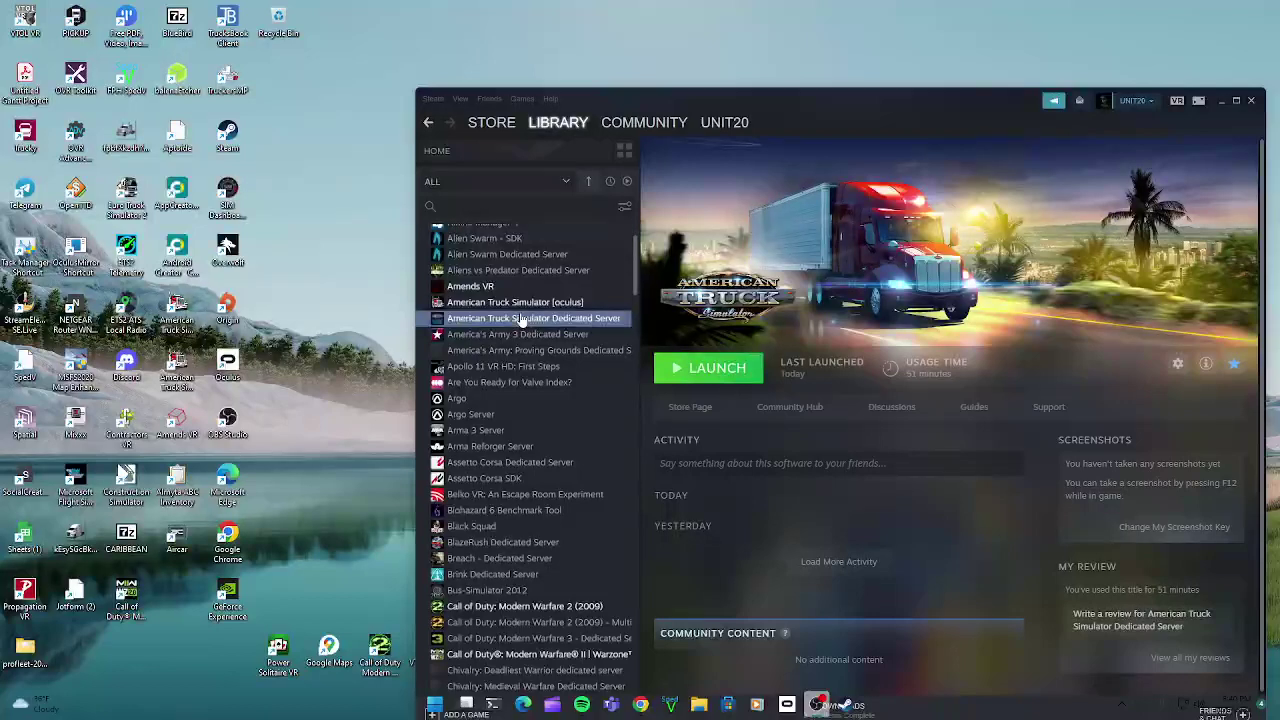
click(592, 305)
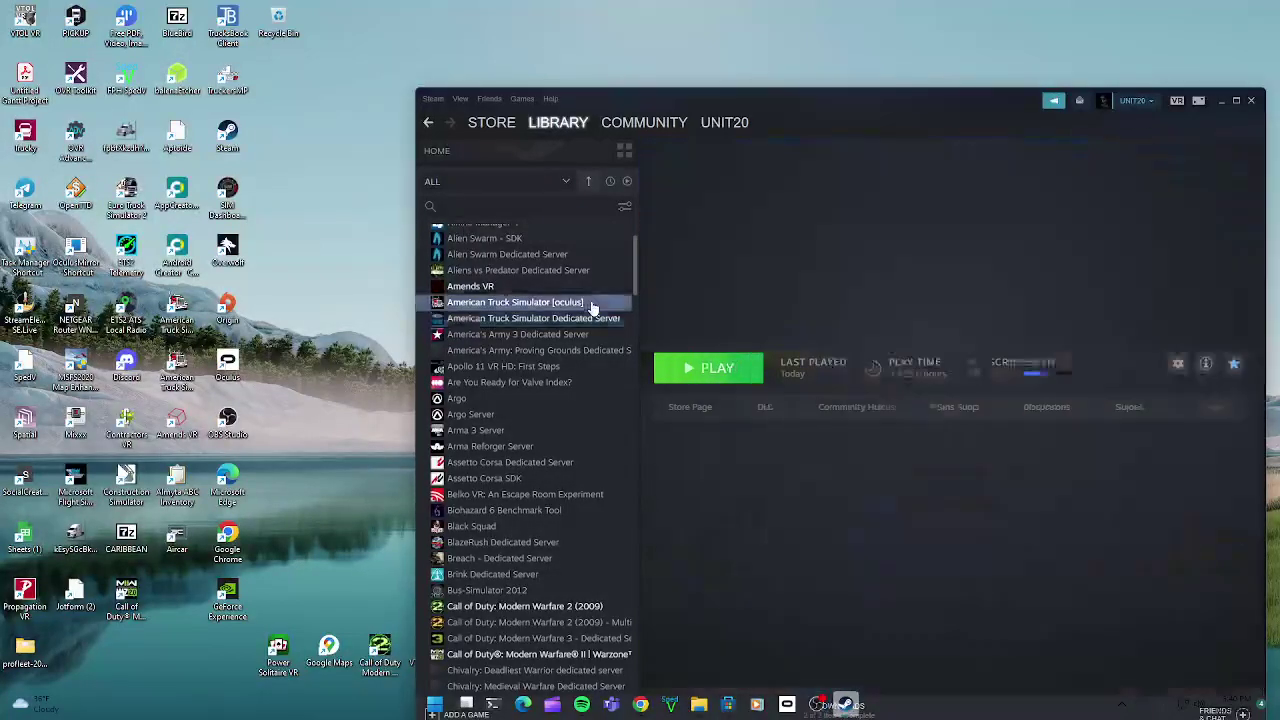
click(720, 372)
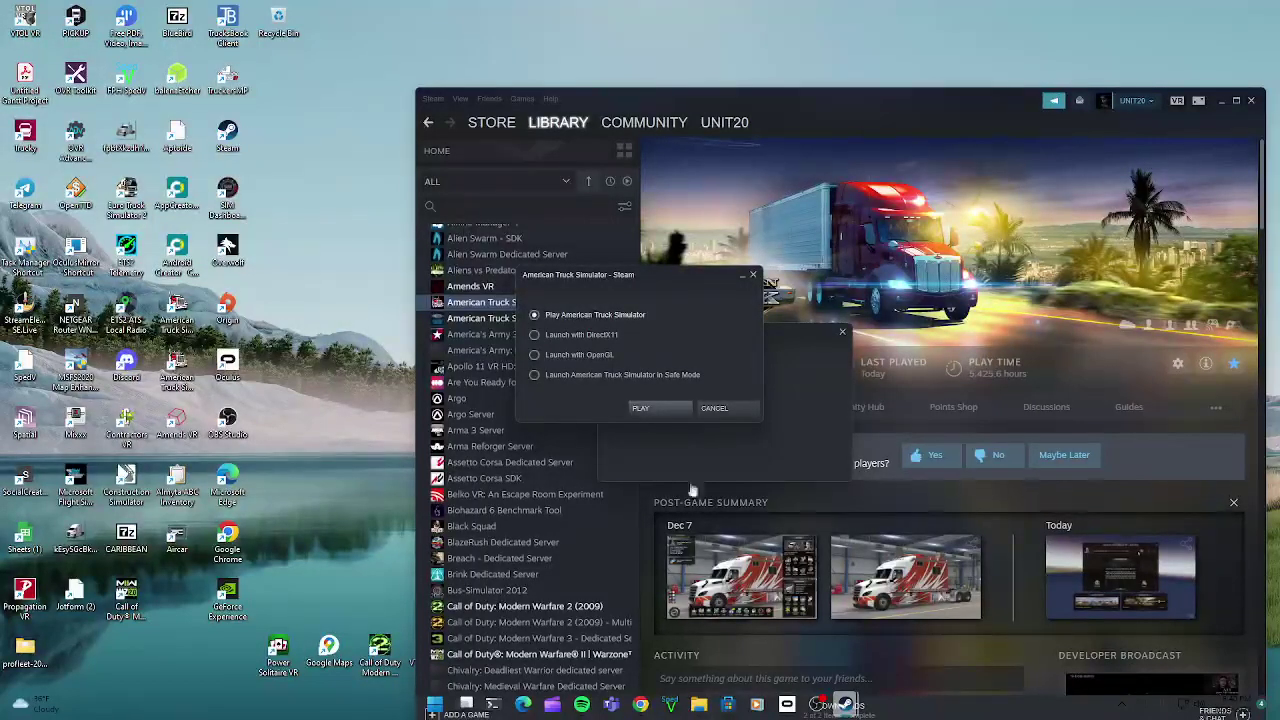
Step: Open server_readme from the American Truck Simulator Dedicated Server folder, then minimize Explorer
click(709, 706)
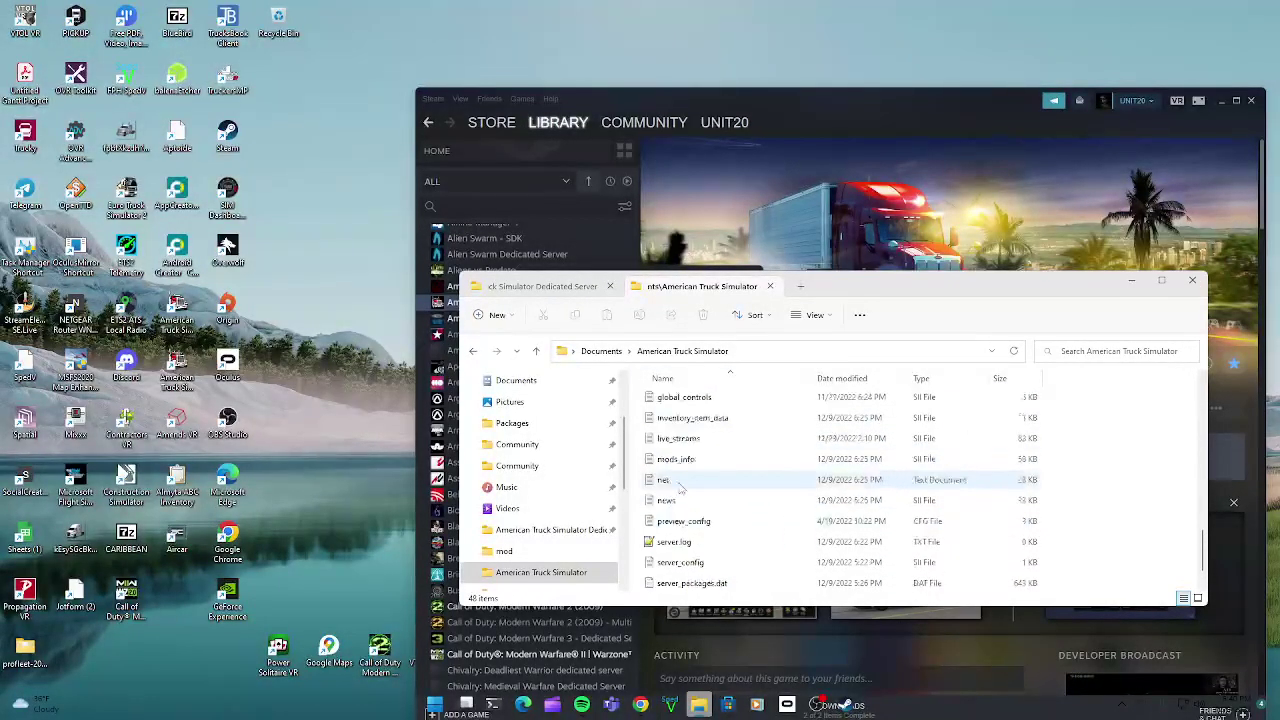
click(542, 286)
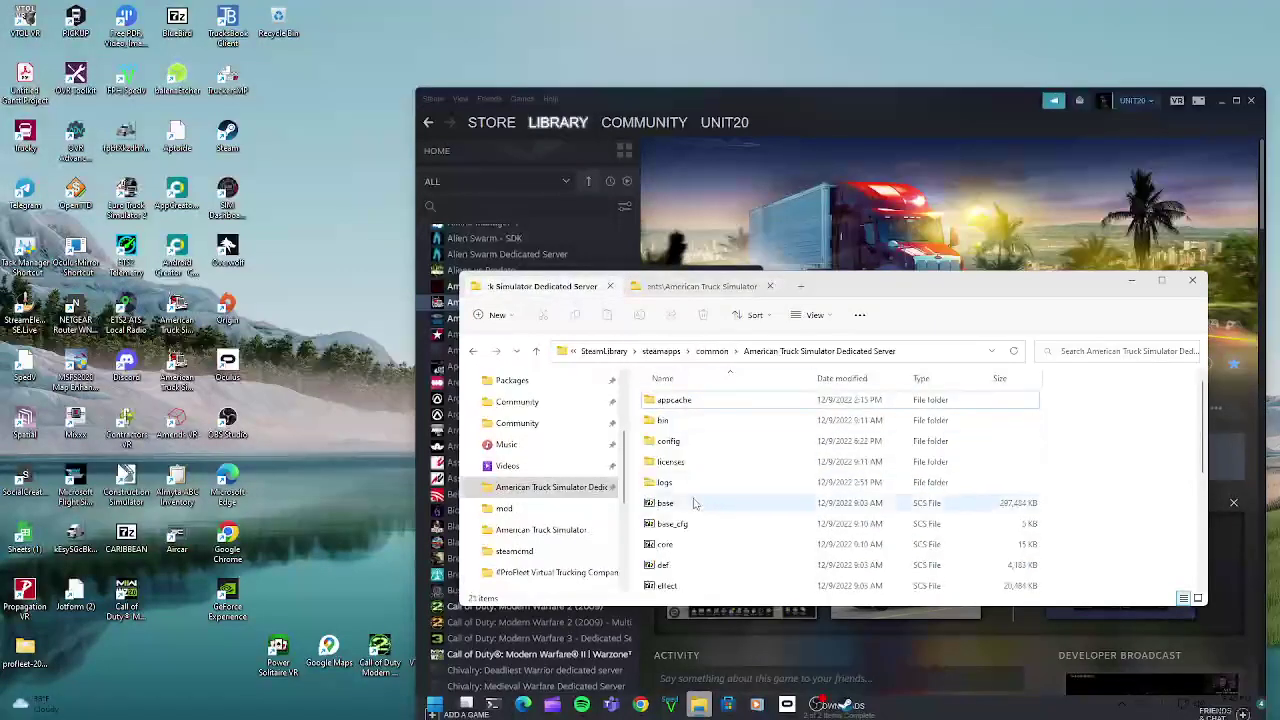
scroll(694, 500, down, 5)
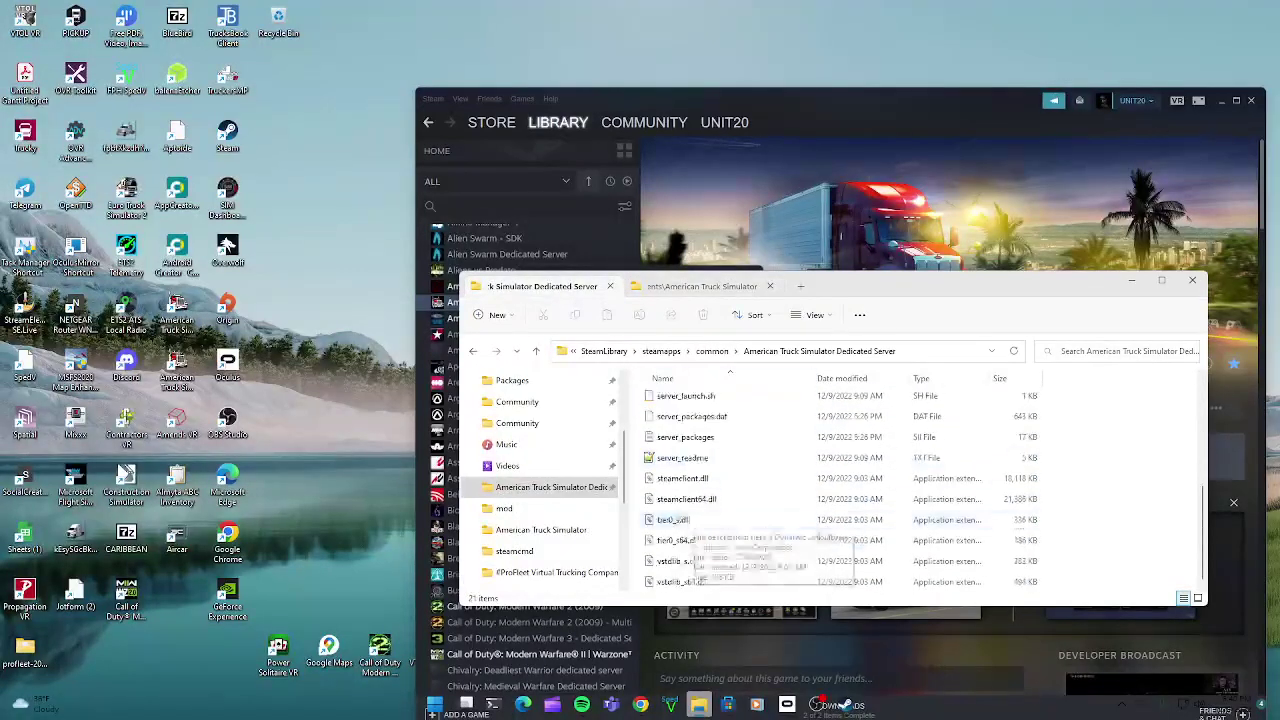
double_click(706, 455)
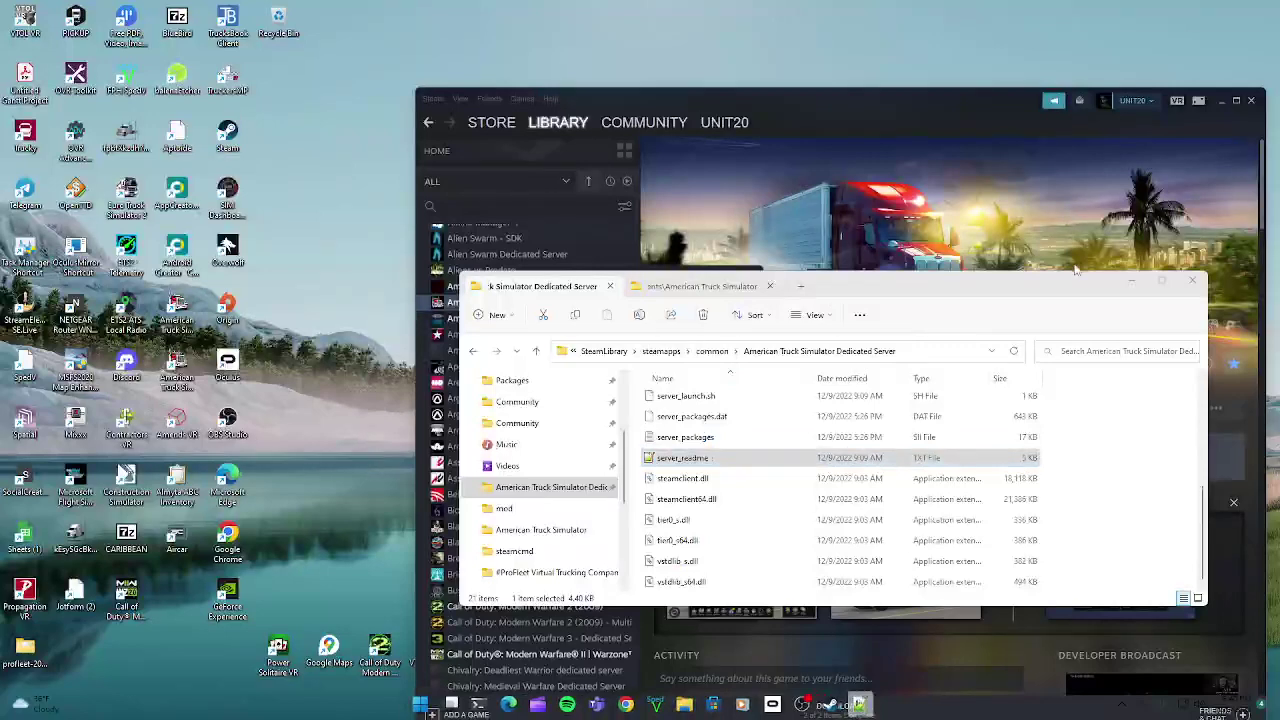
click(1130, 283)
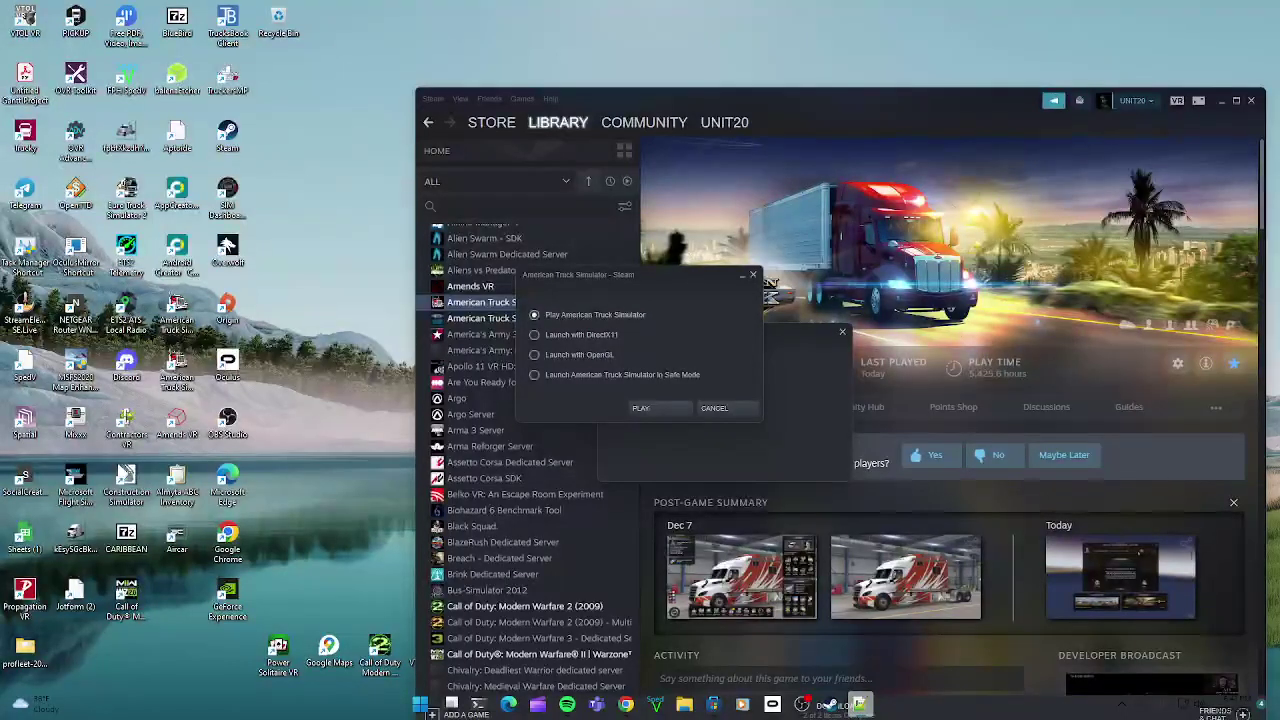
Step: Launch American Truck Simulator with the default play option and switch to the game window
click(640, 408)
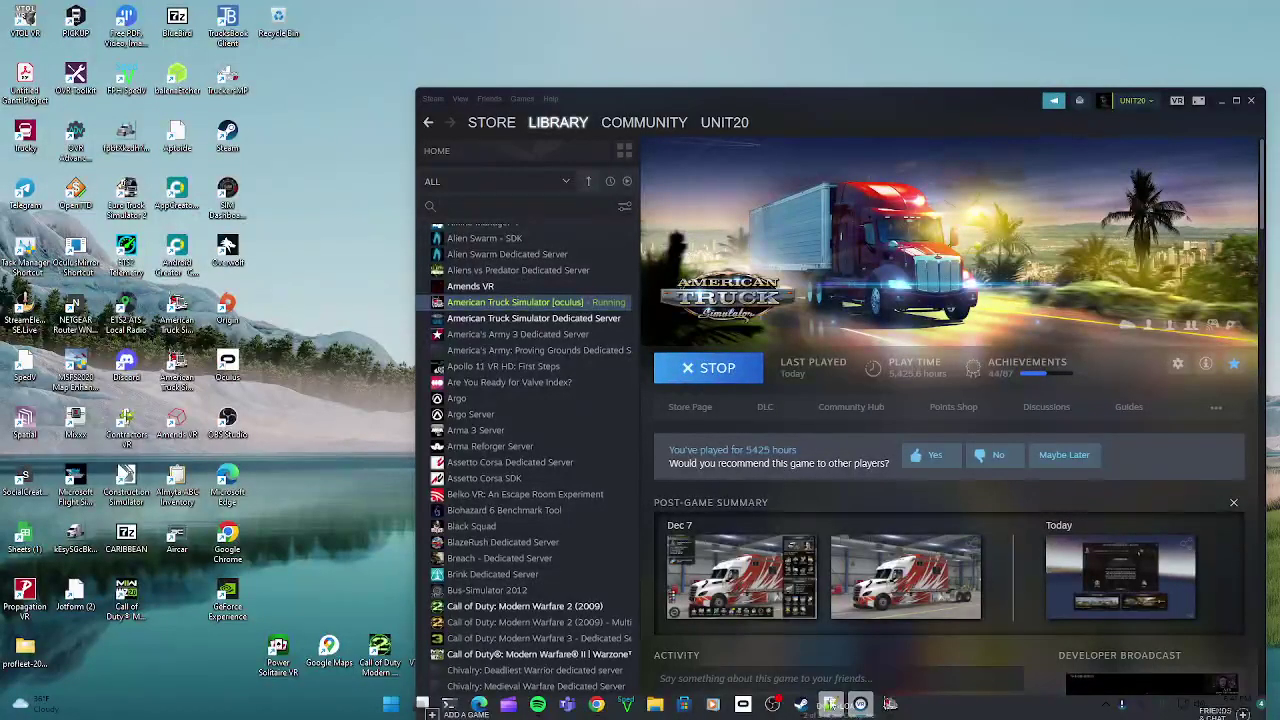
click(890, 704)
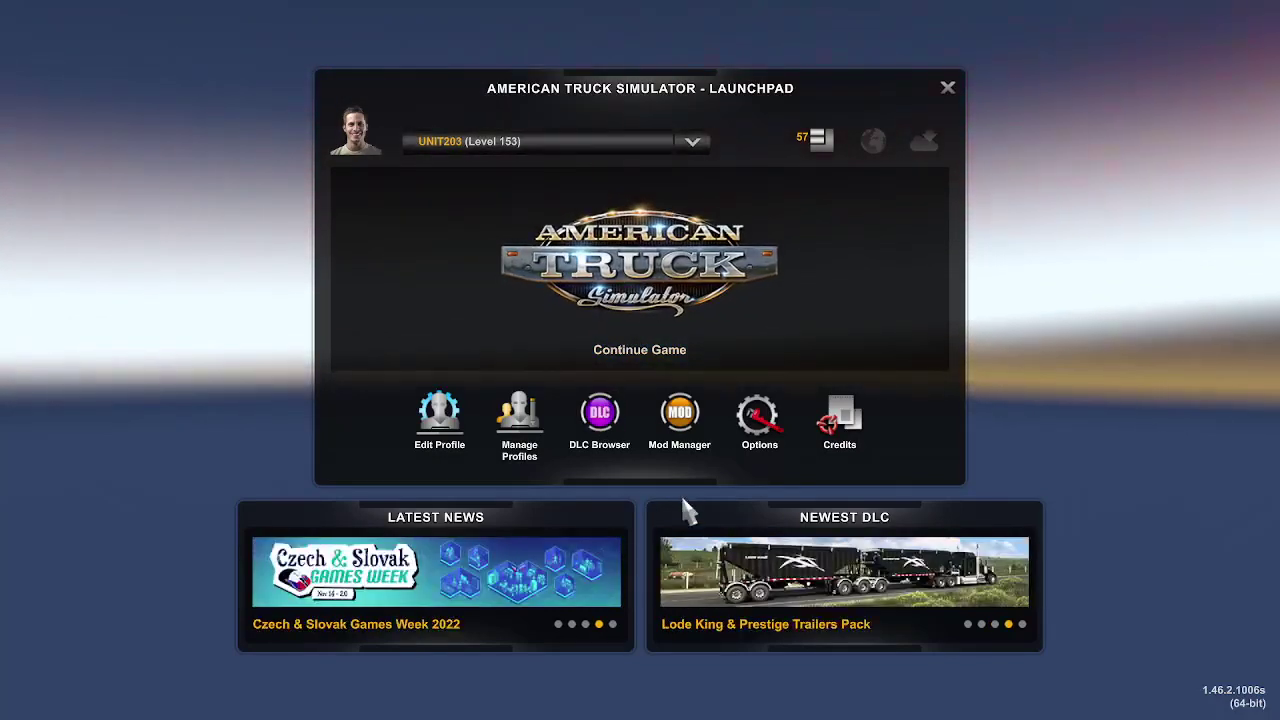
Step: Open the Mod Manager and scroll through the Active Mods list
click(675, 418)
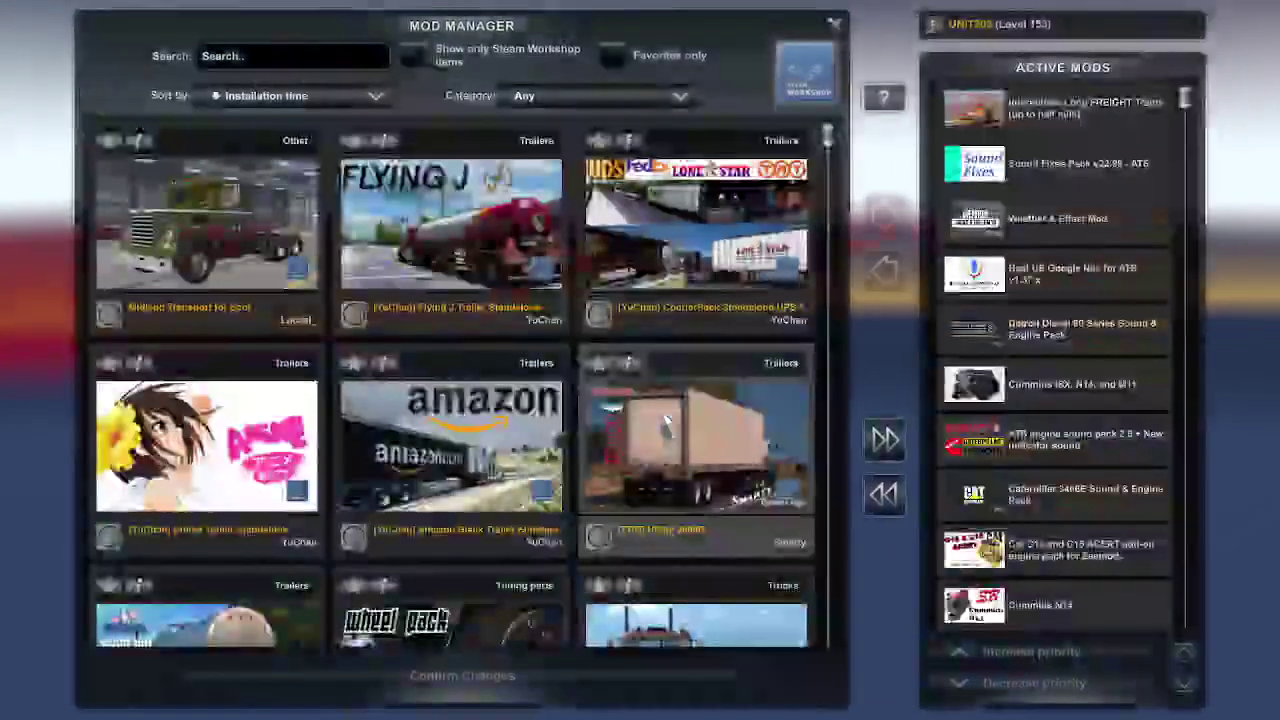
scroll(1040, 330, down, 5)
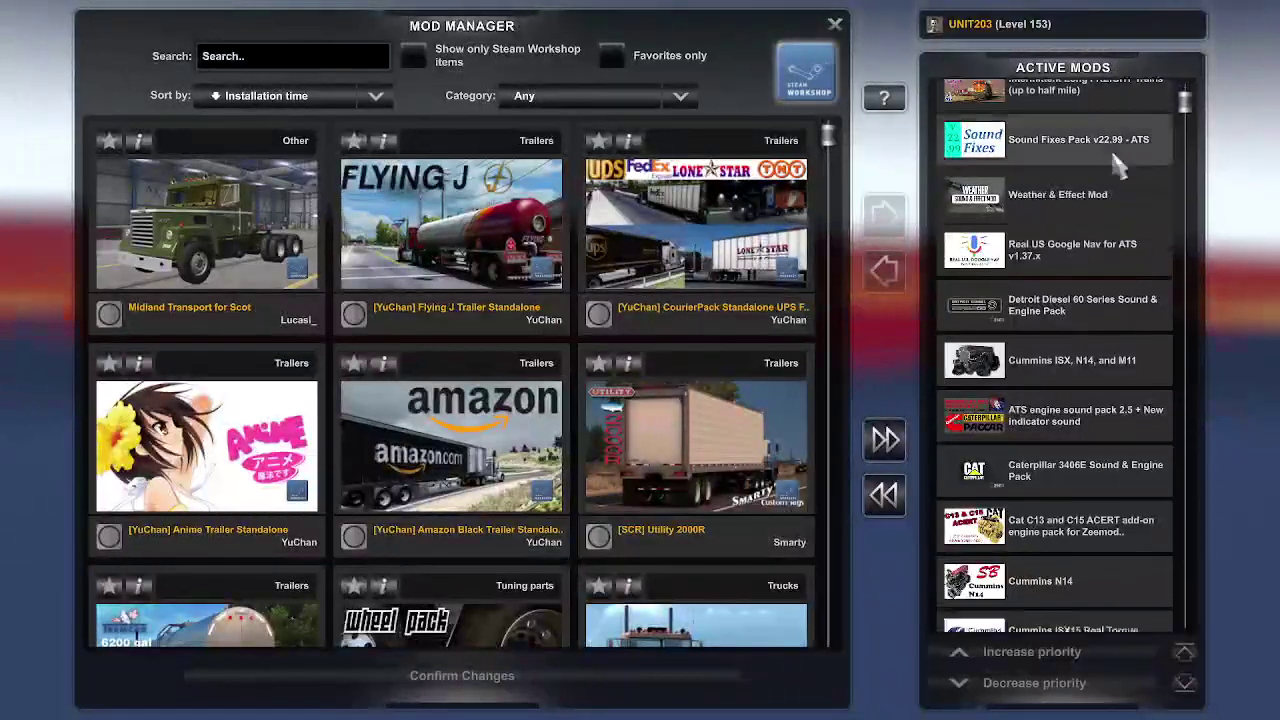
scroll(1040, 335, down, 6)
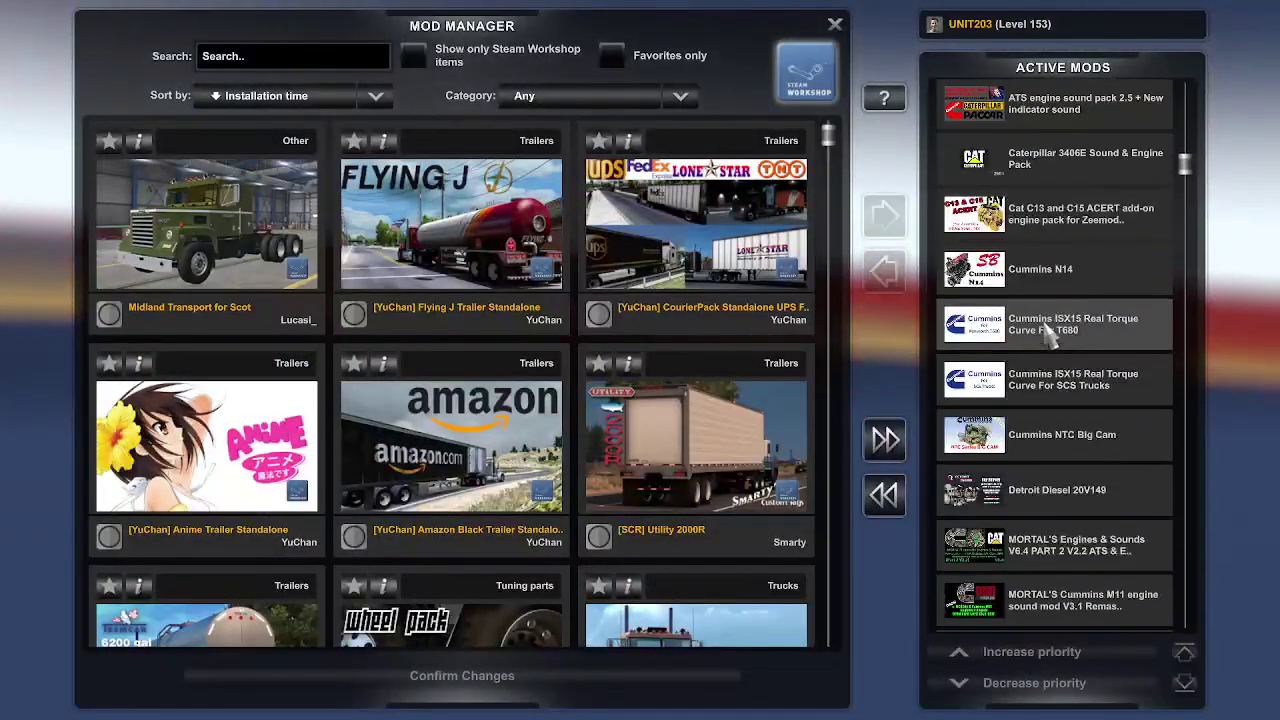
scroll(1045, 335, down, 7)
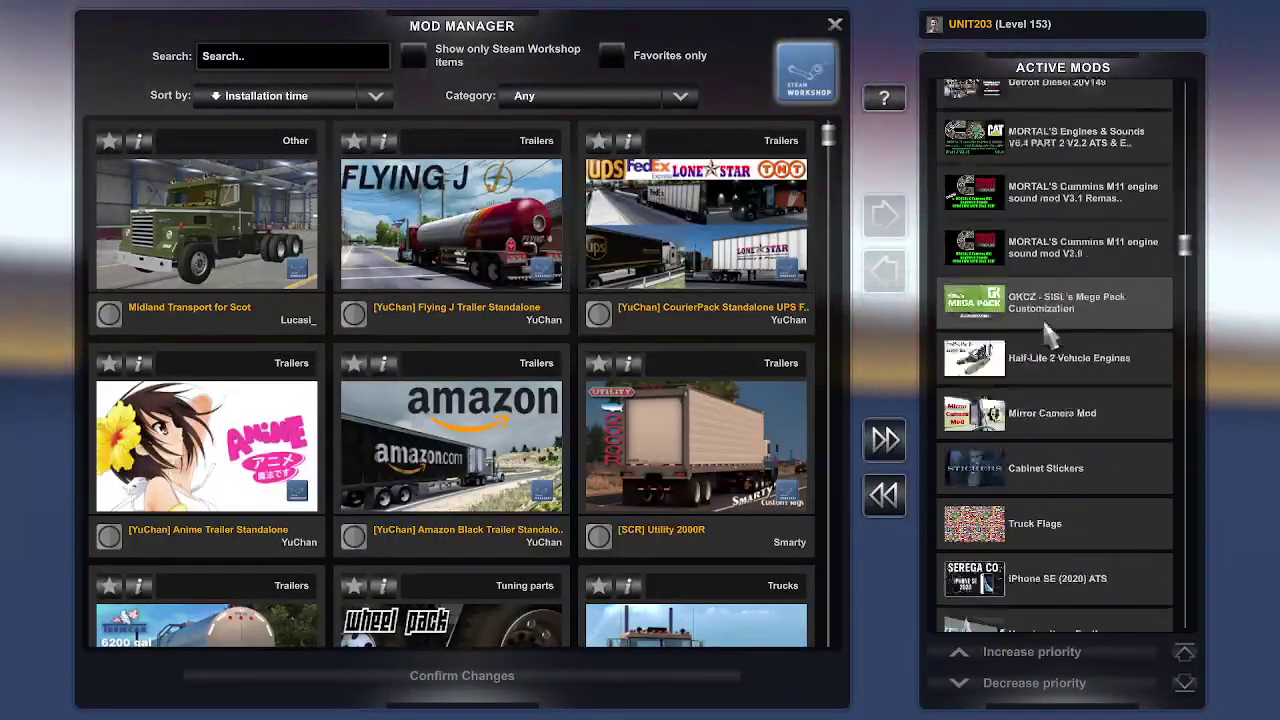
scroll(1005, 320, down, 7)
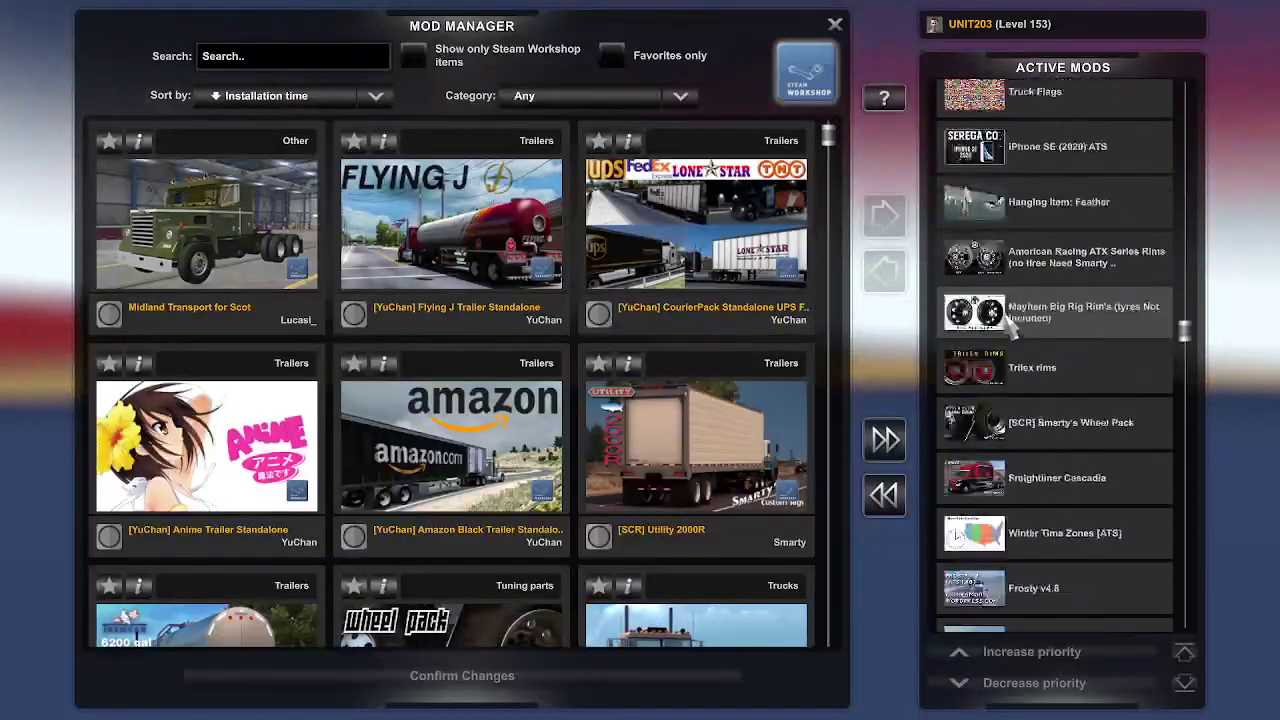
scroll(1010, 325, down, 1)
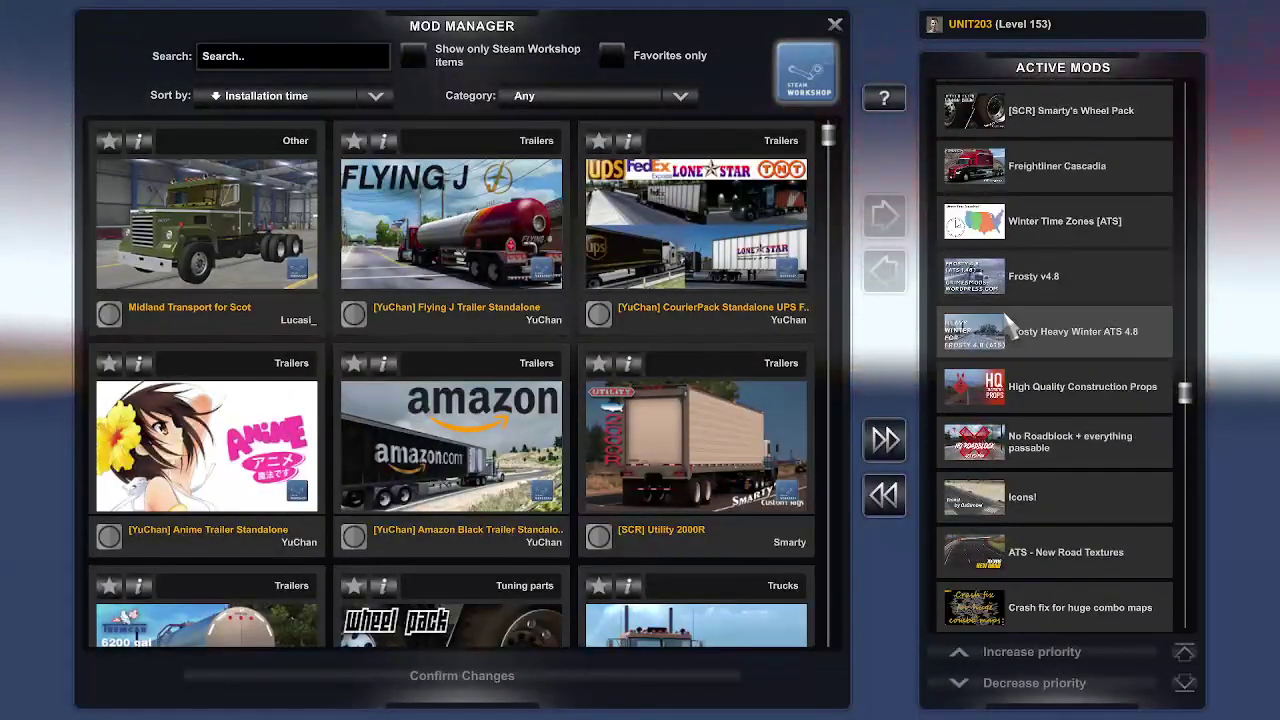
scroll(1005, 318, down, 10)
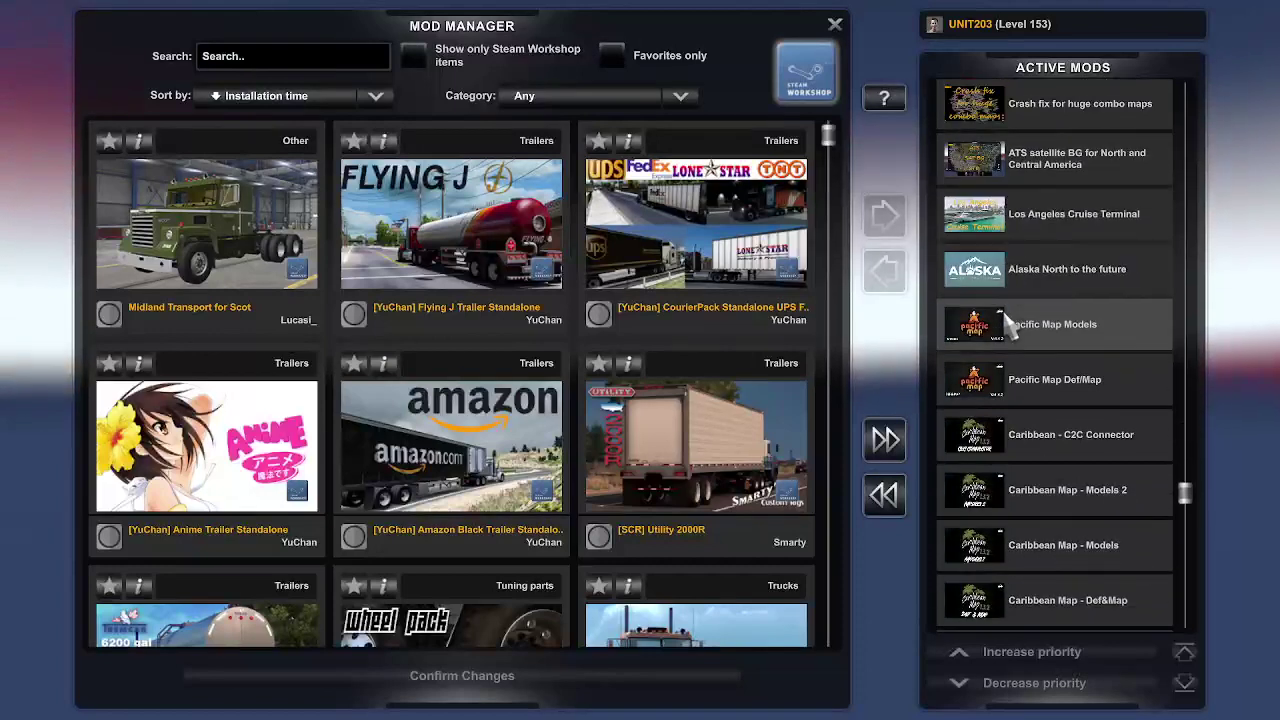
scroll(1008, 325, down, 4)
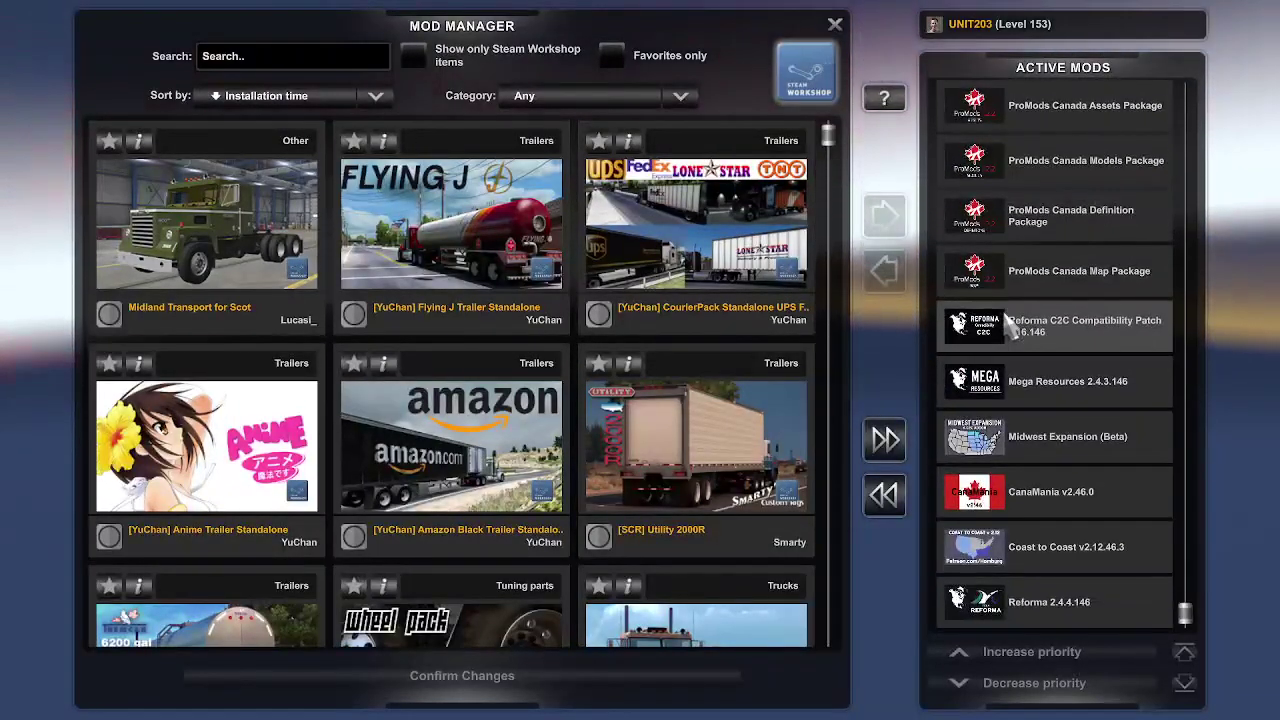
scroll(1012, 330, up, 1)
scroll(1012, 330, down, 1)
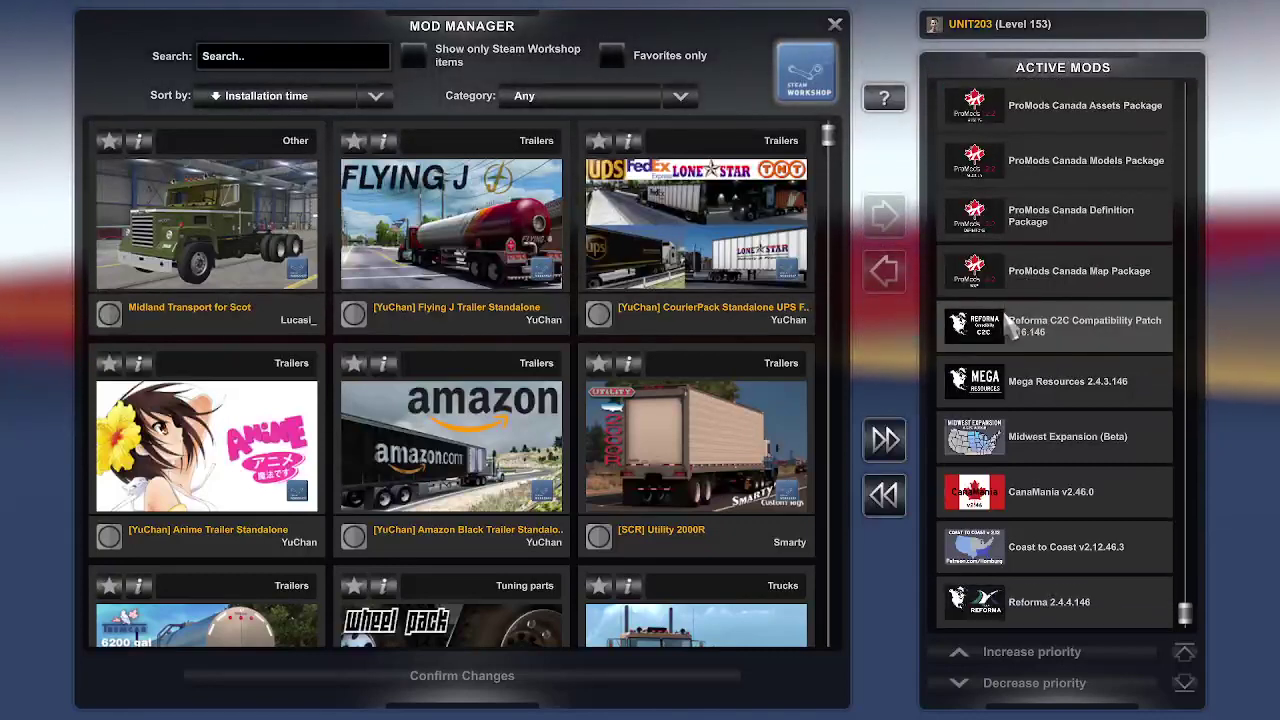
scroll(990, 280, up, 8)
scroll(948, 228, up, 15)
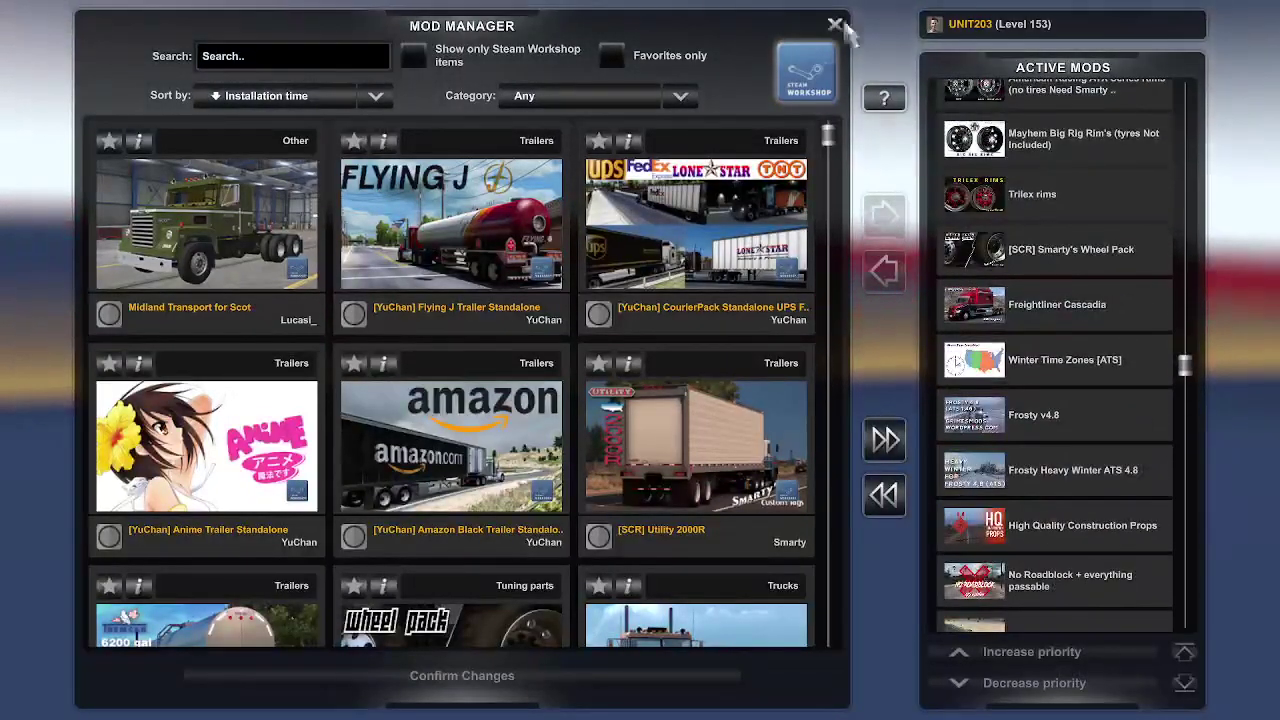
Step: Exit the Mod Manager, confirm Yes, and choose Continue Game on the Launchpad
click(835, 23)
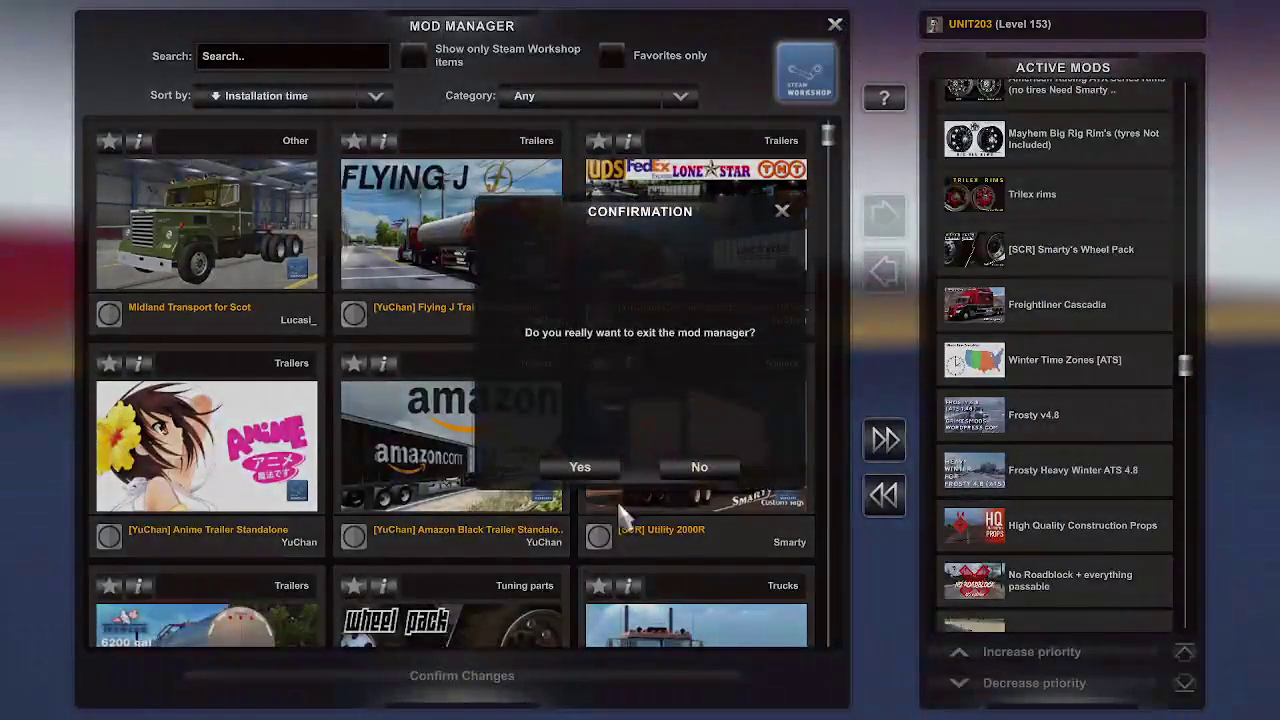
click(617, 468)
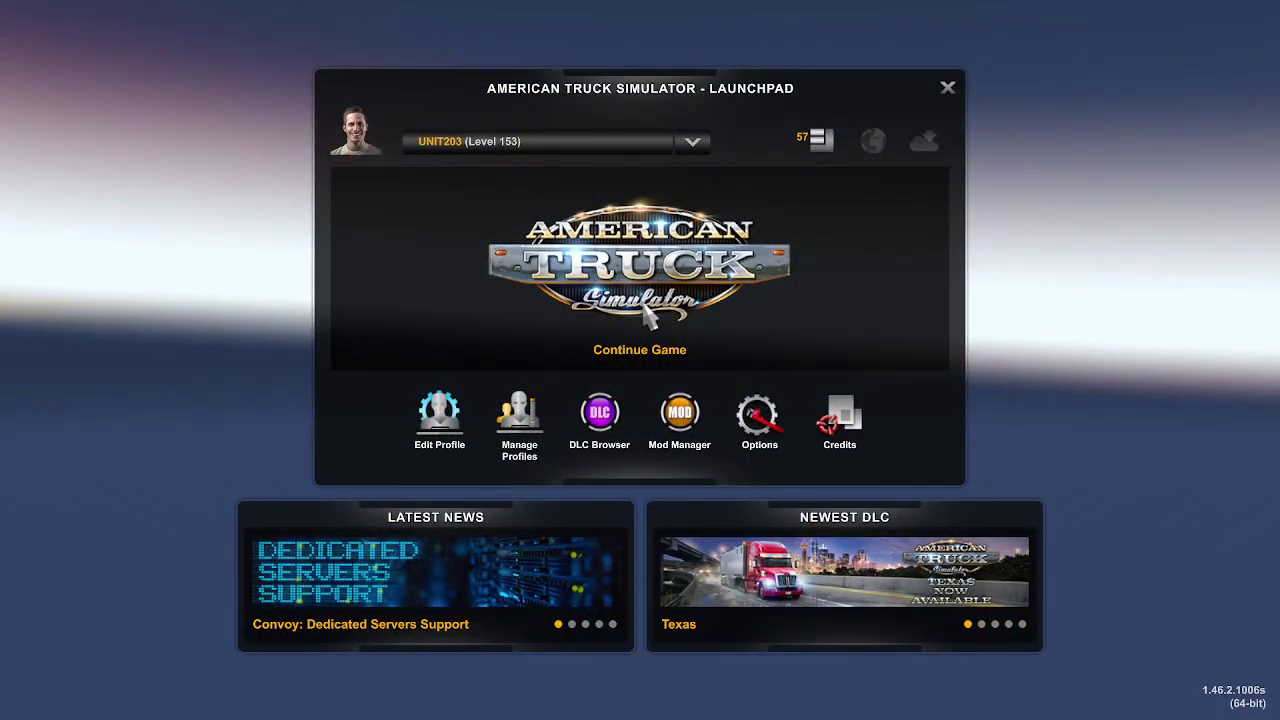
click(644, 306)
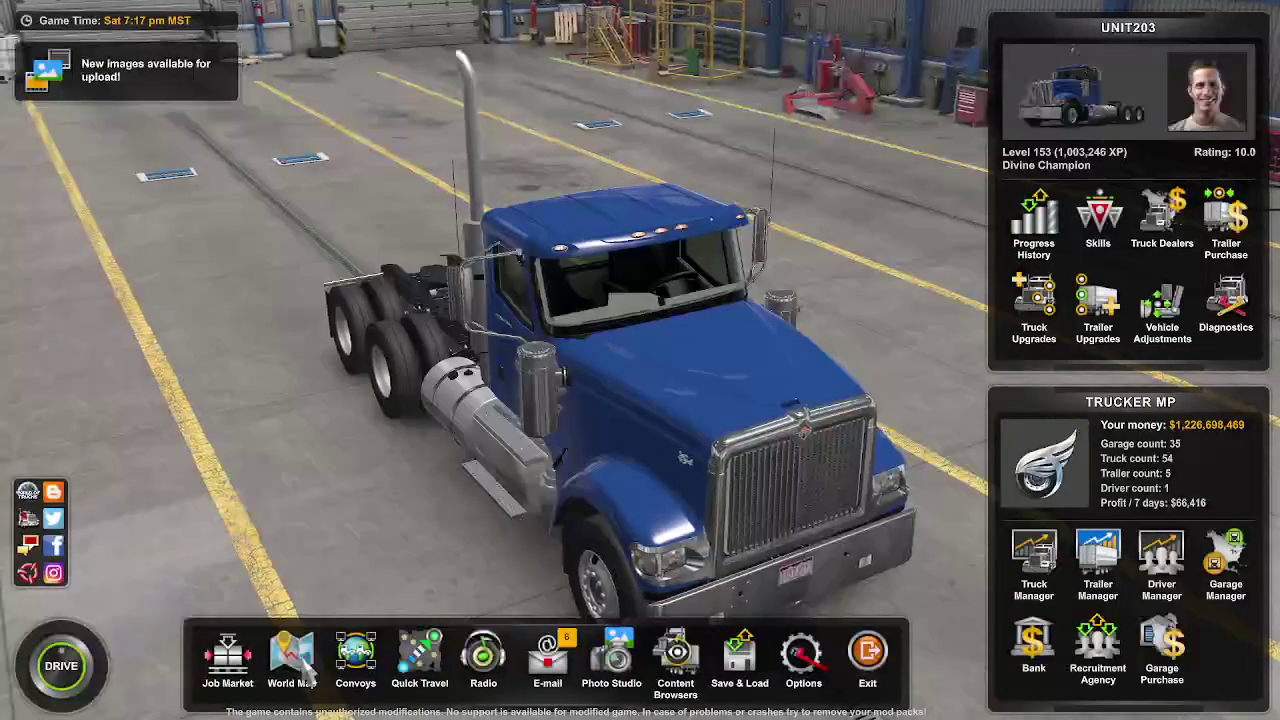
click(292, 660)
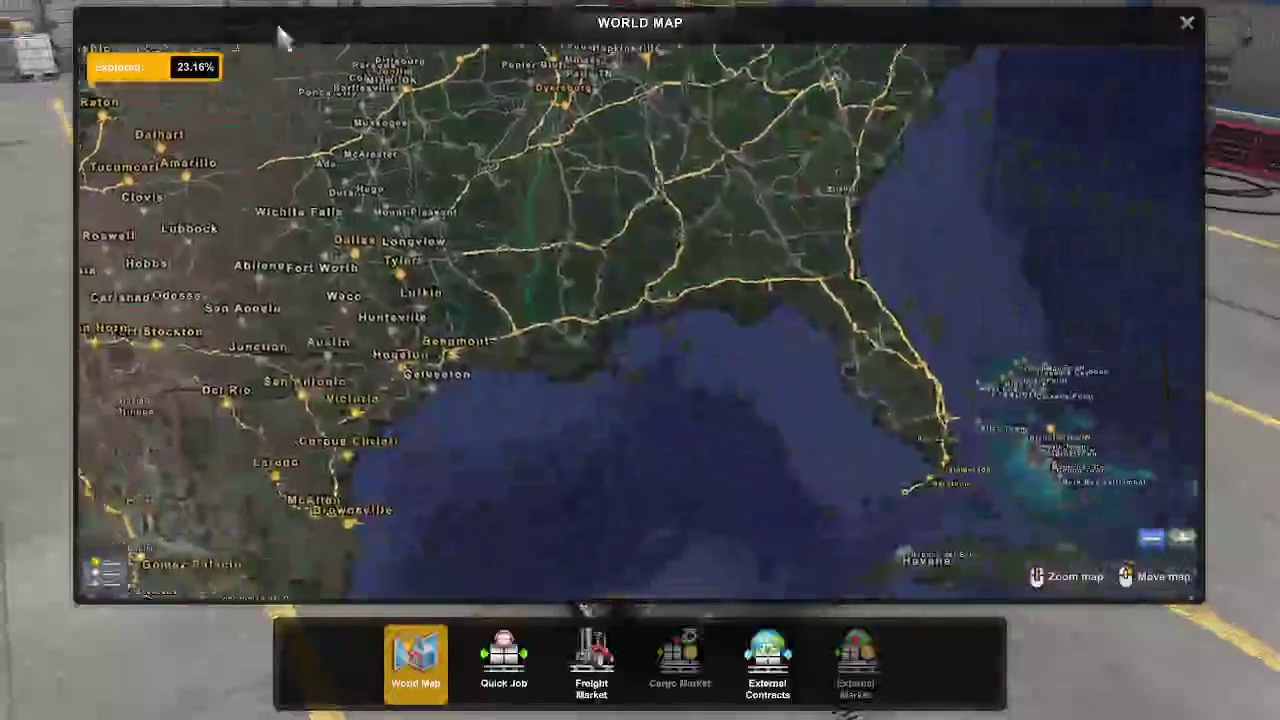
drag(283, 38, 1000, 600)
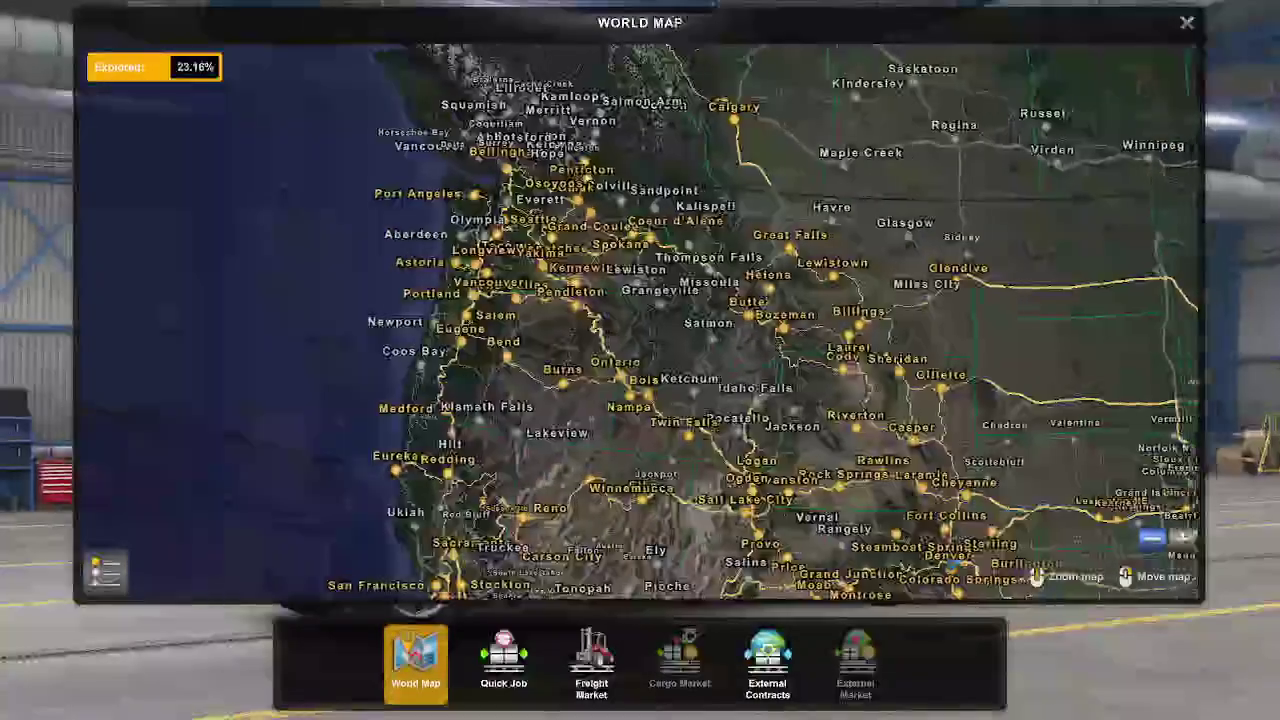
drag(484, 177, 549, 710)
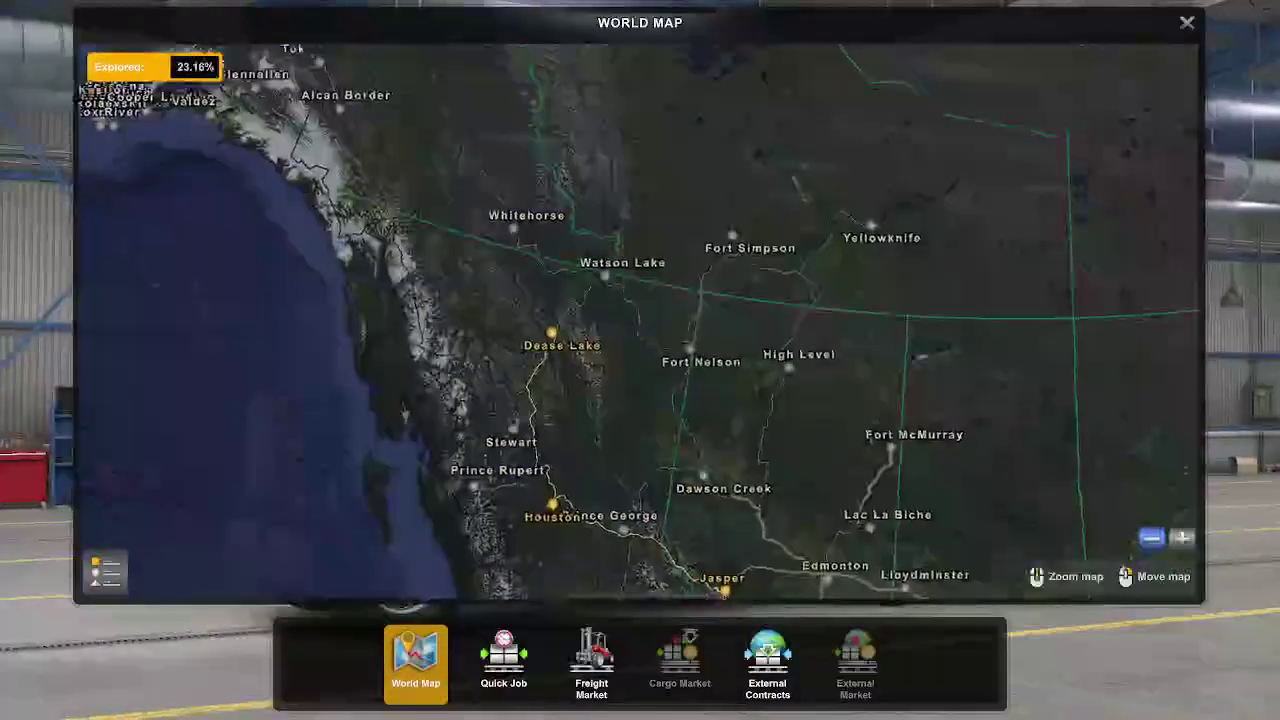
drag(465, 80, 800, 60)
drag(555, 500, 766, 120)
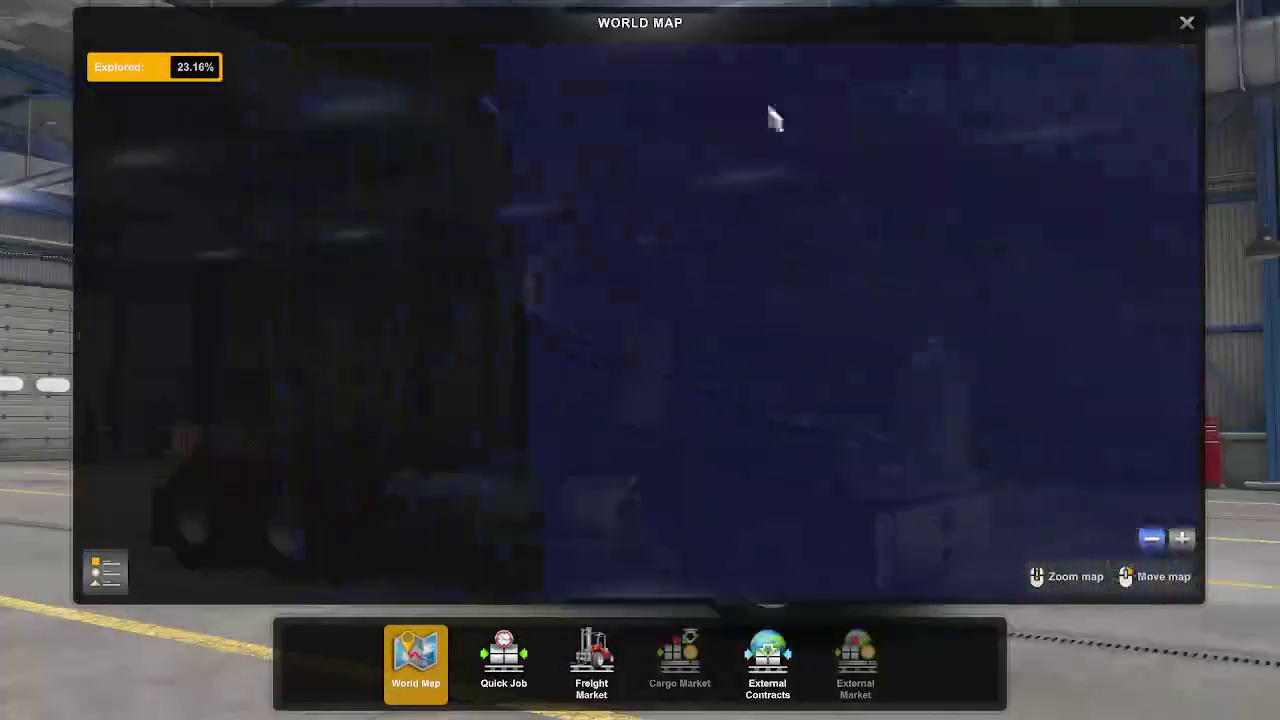
drag(571, 171, 808, 131)
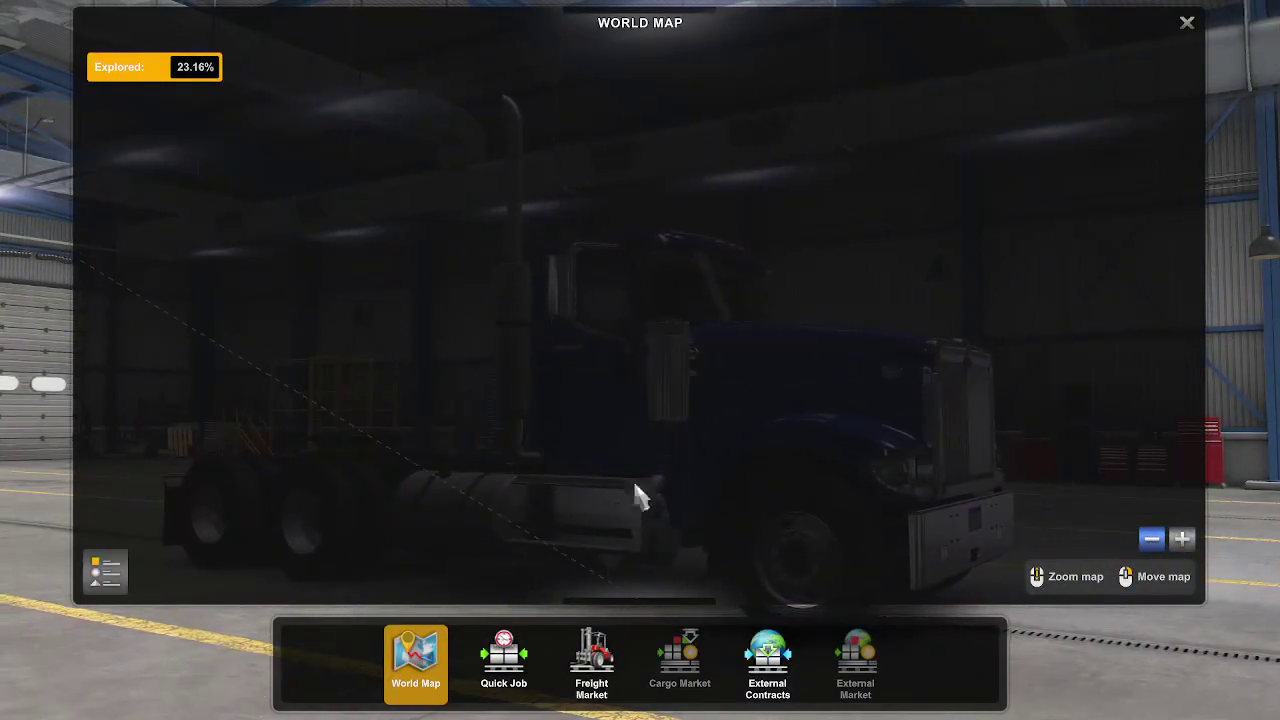
drag(640, 494, 289, 94)
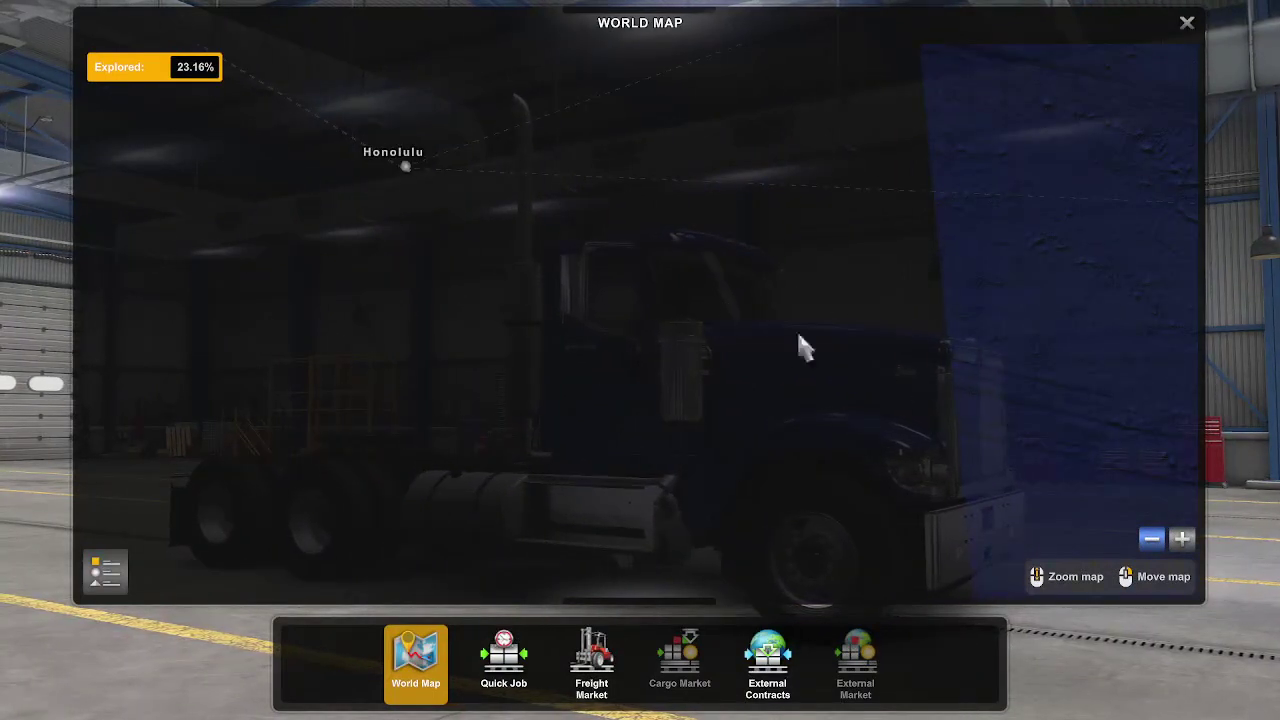
drag(797, 346, 557, 166)
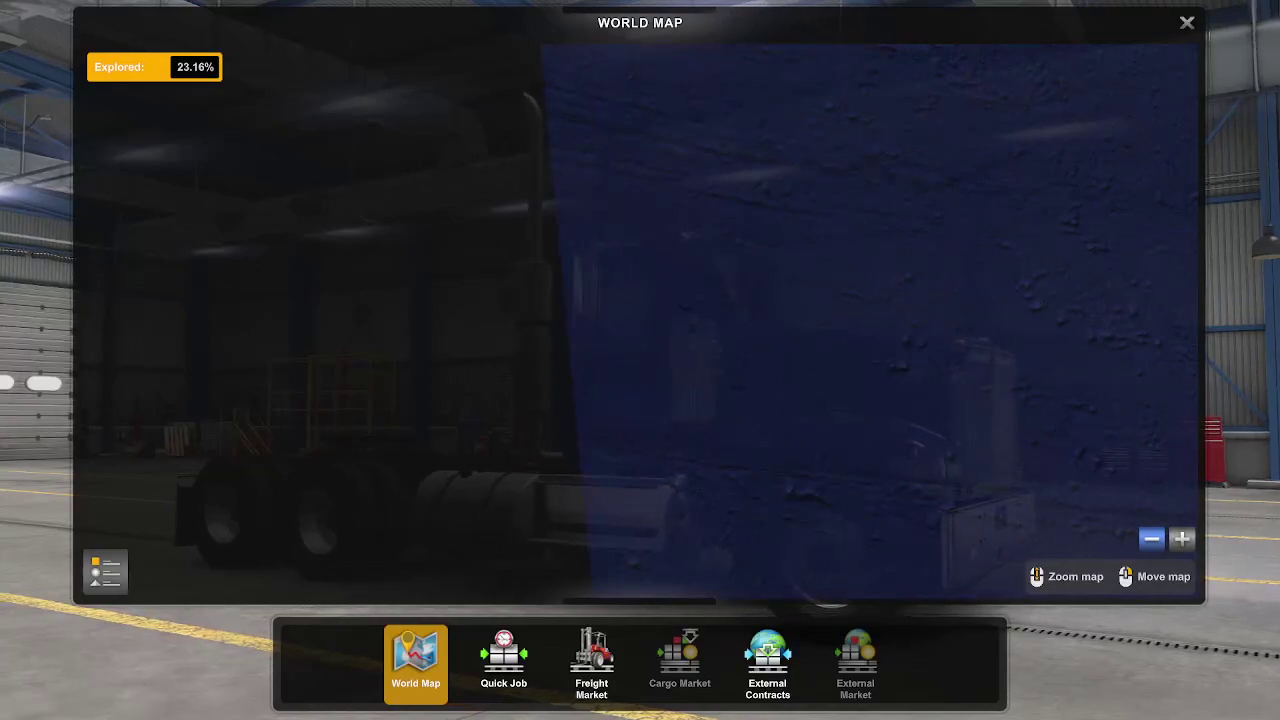
click(1187, 22)
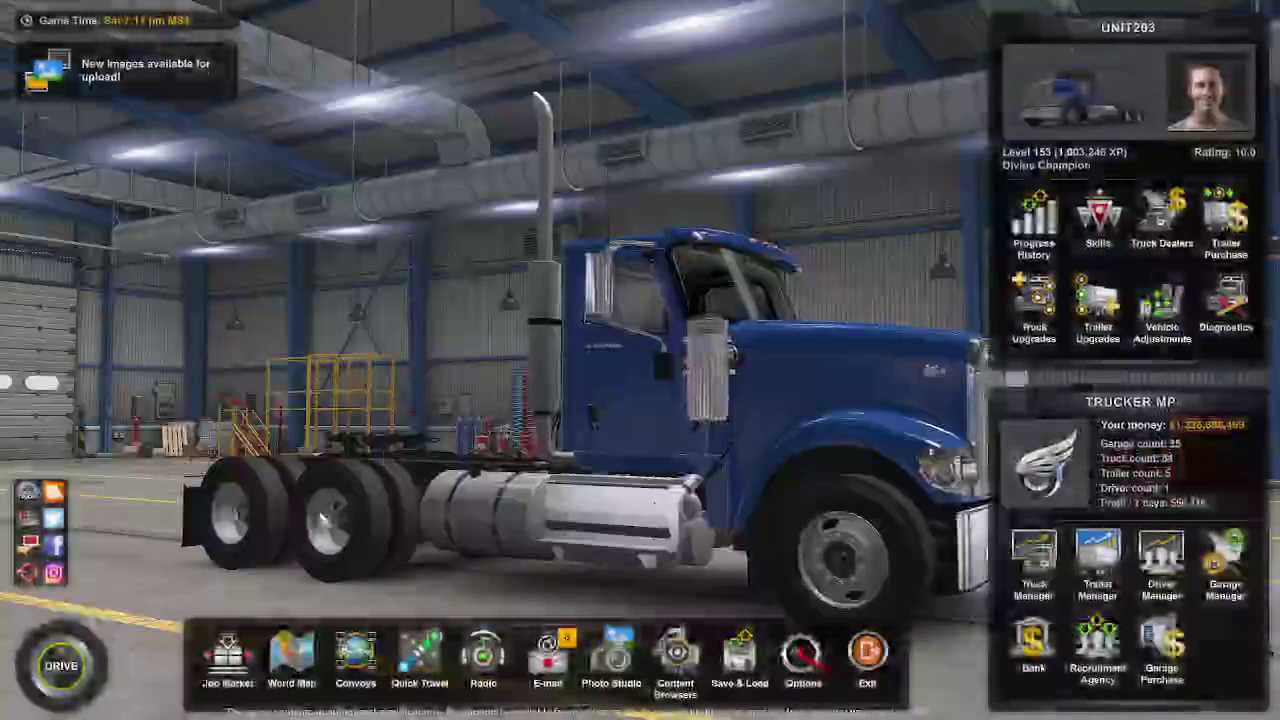
Step: Choose Drive in the garage HUD so the truck loads into the yard outside
click(86, 697)
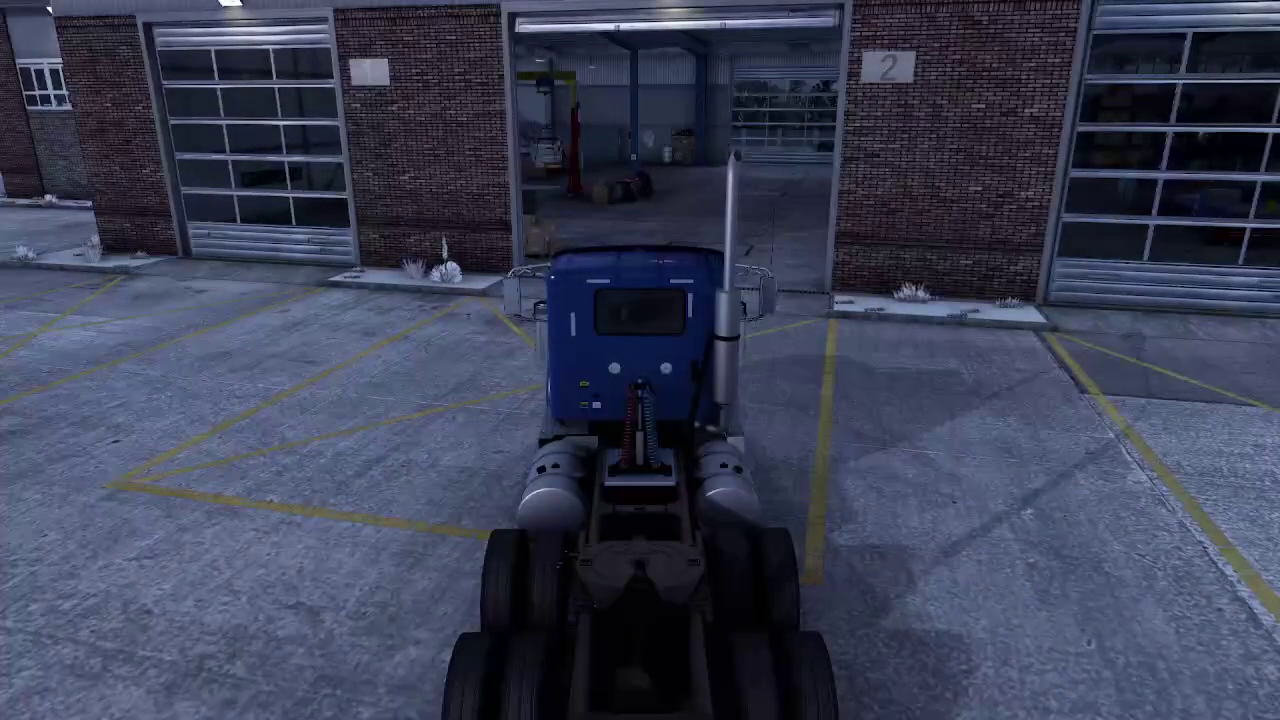
Step: Run export_server_packages in the developer console, then close the console
key(grave)
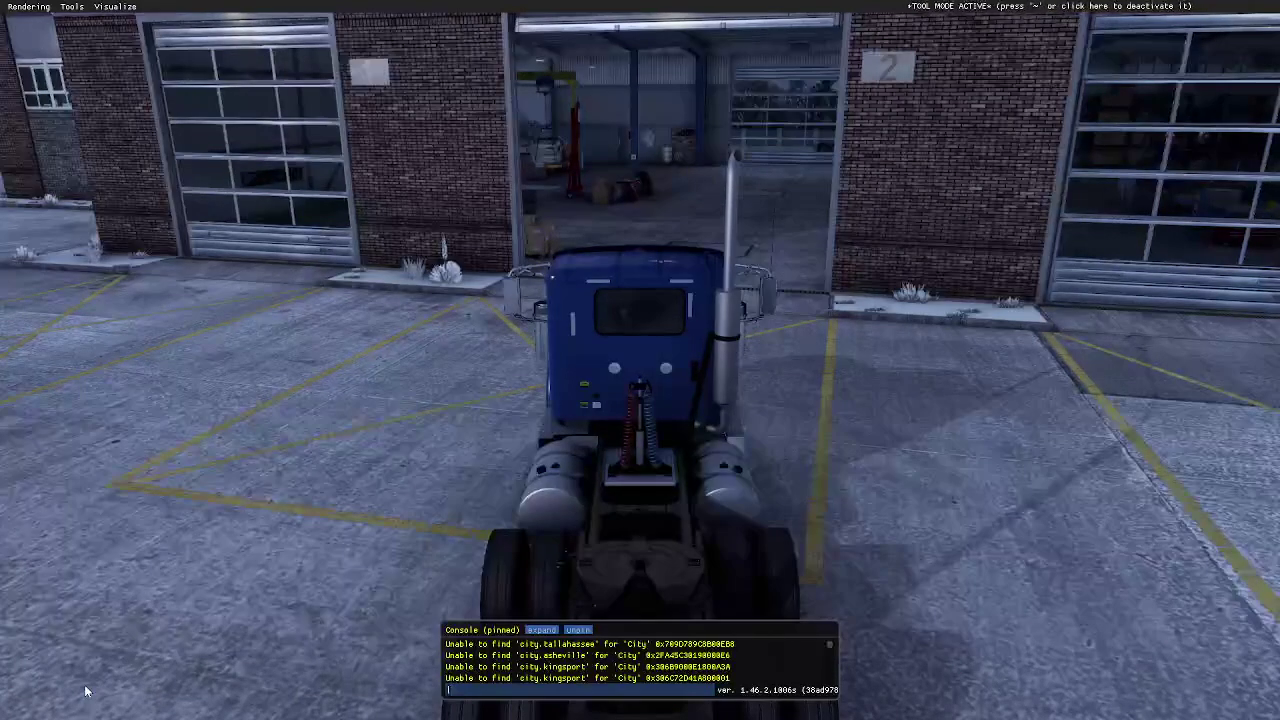
text(export_server_packages)
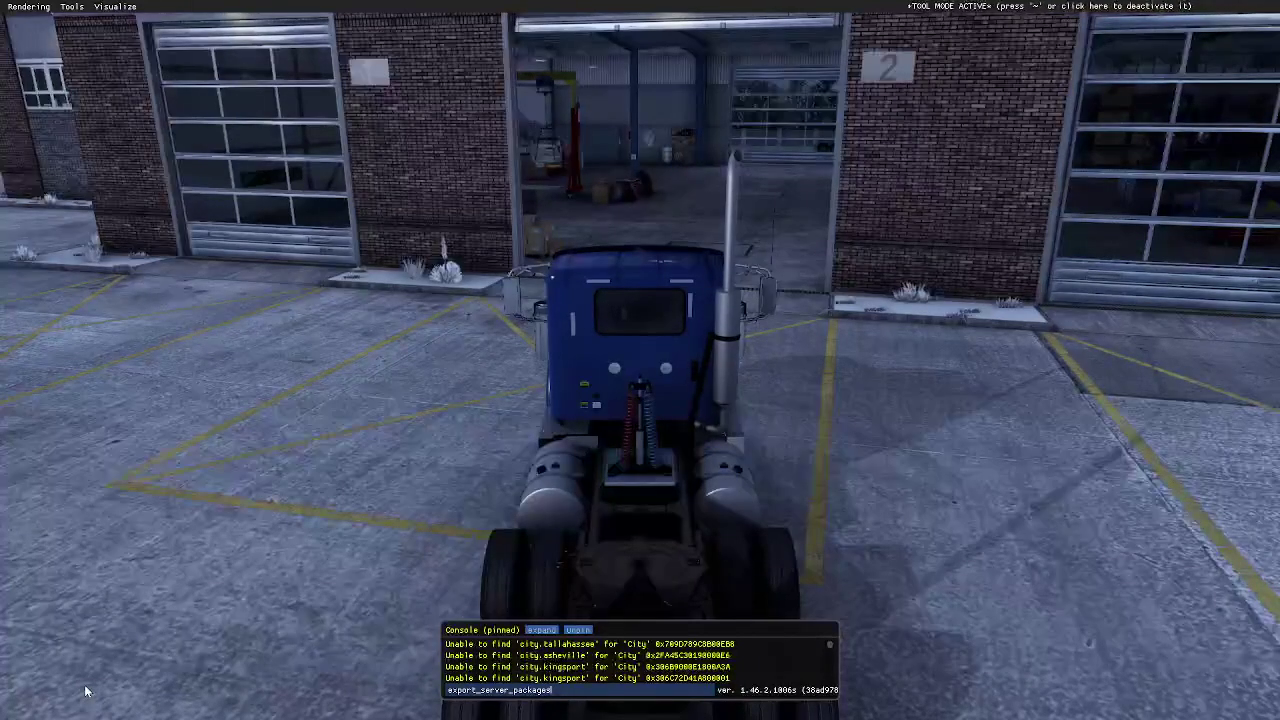
key(grave)
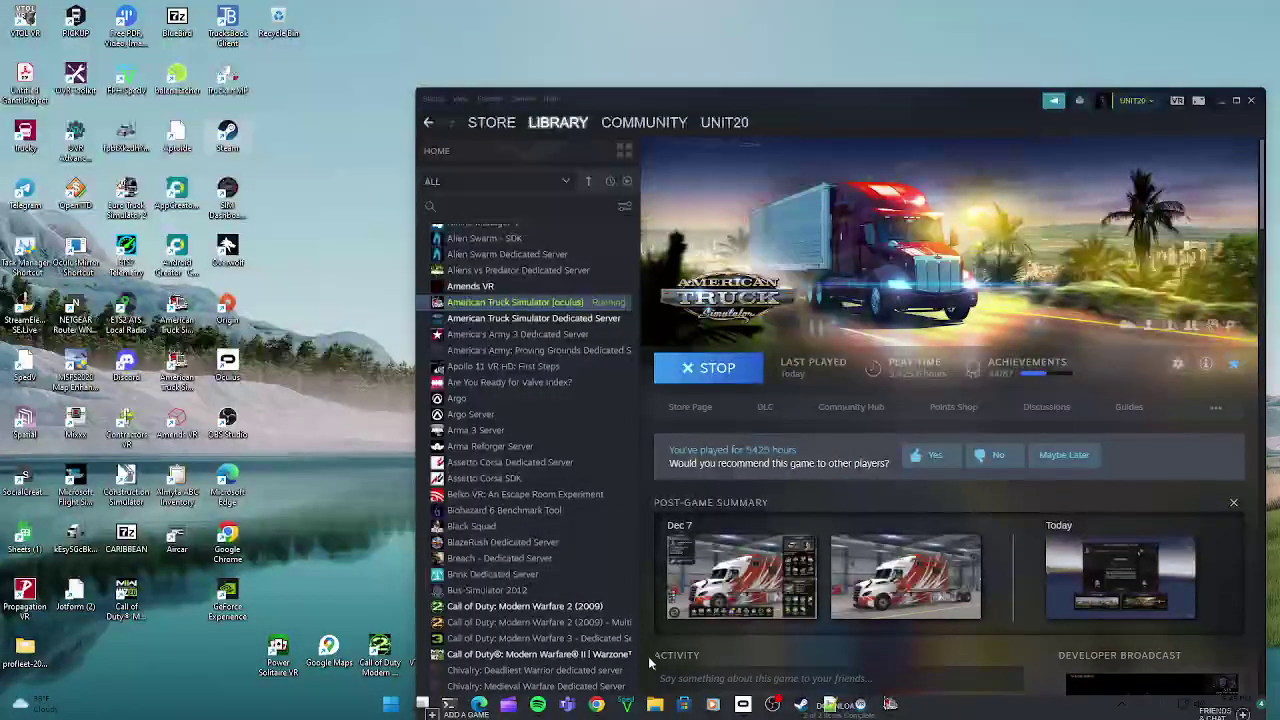
Step: Show the Documents\American Truck Simulator folder in File Explorer and maximize the window
click(654, 705)
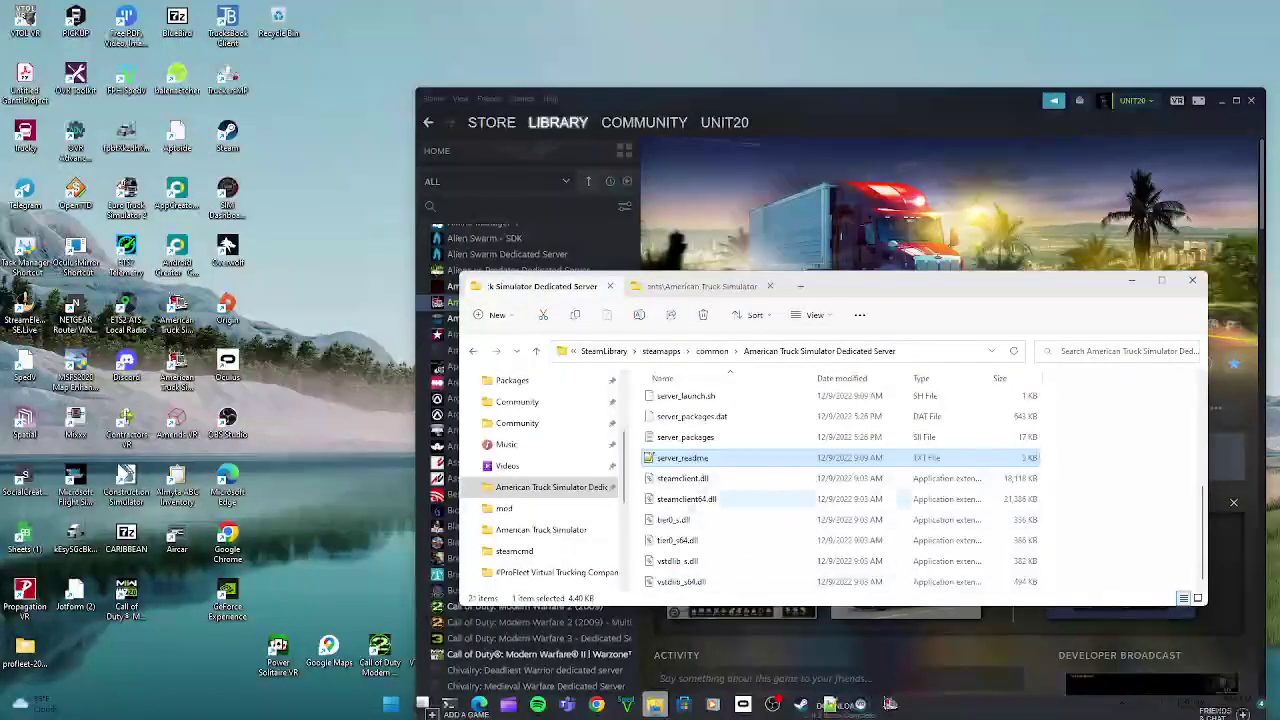
click(700, 287)
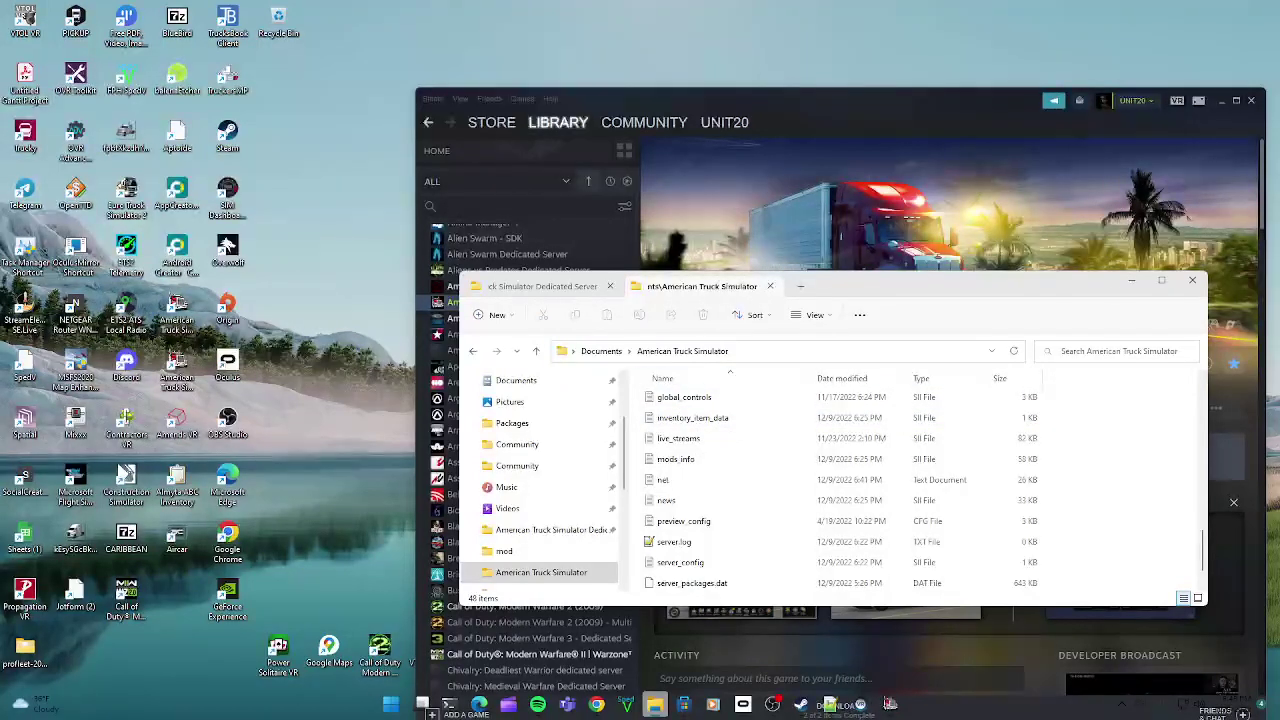
click(1163, 285)
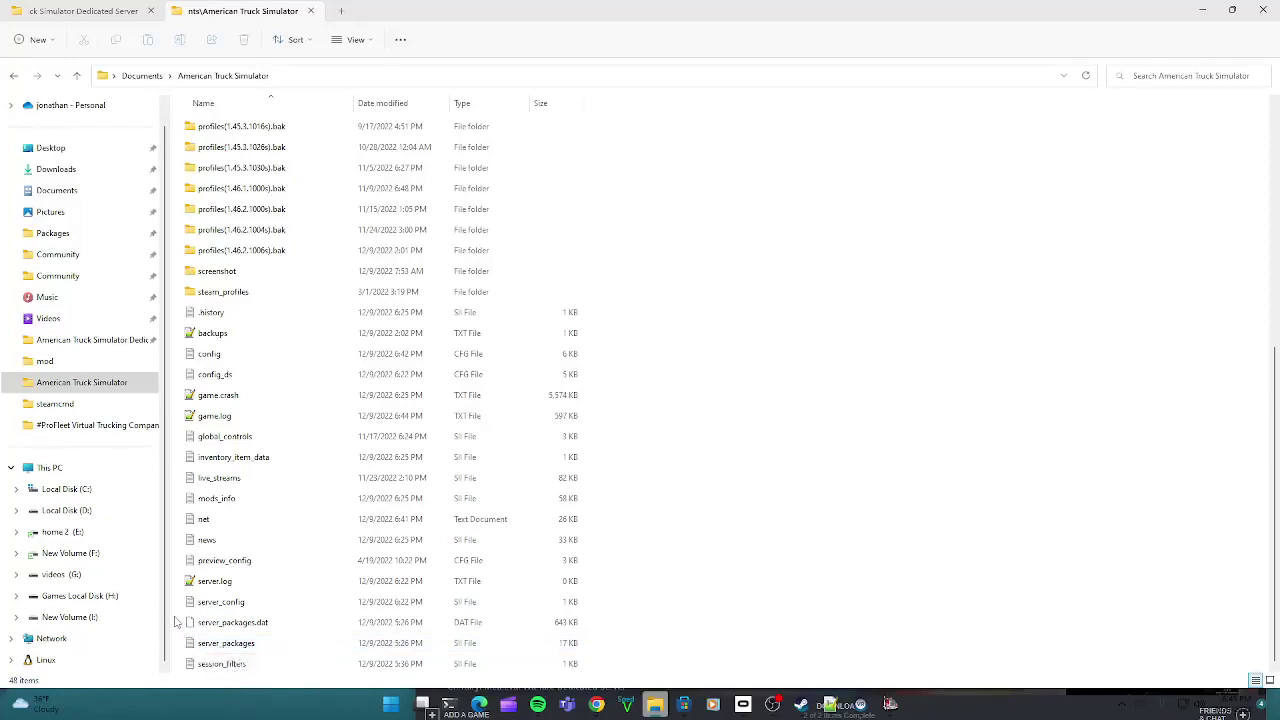
Step: Select server_packages.dat and server_packages, then open server_config in Notepad
drag(174, 614, 250, 653)
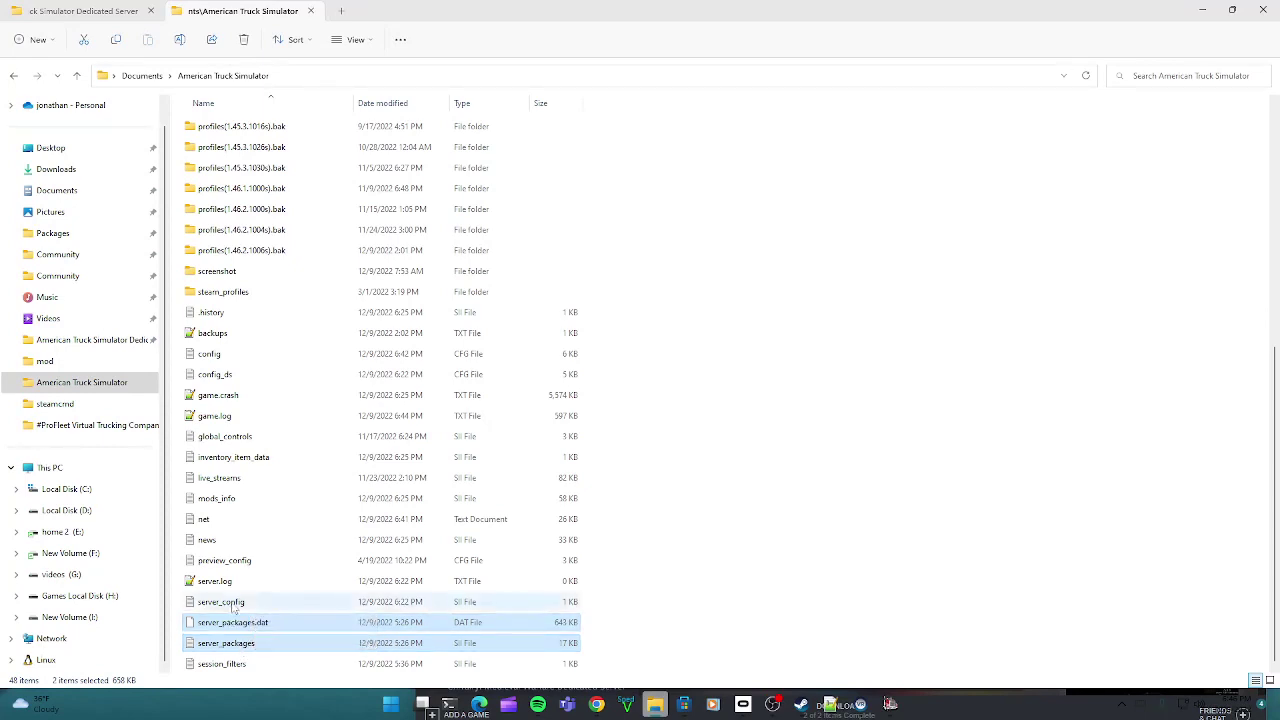
double_click(240, 602)
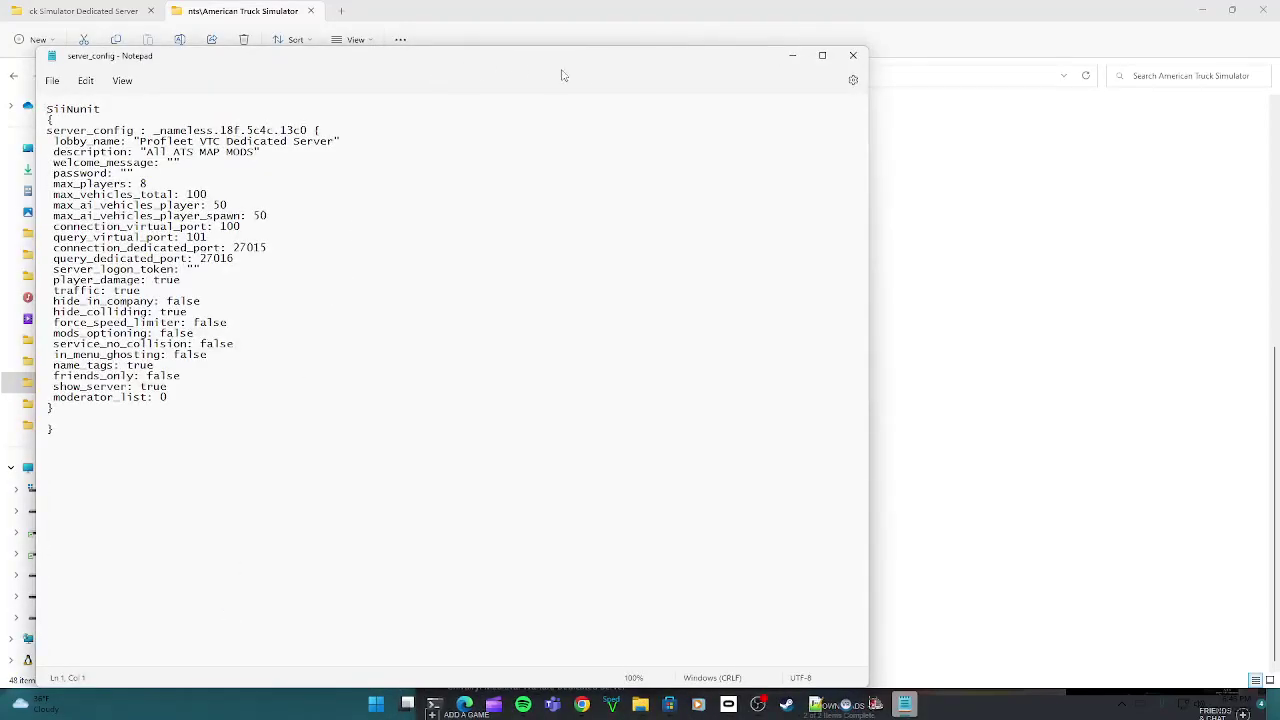
Step: Move Notepad aside, type a test password into server_config's password value, then delete it
drag(559, 67, 860, 74)
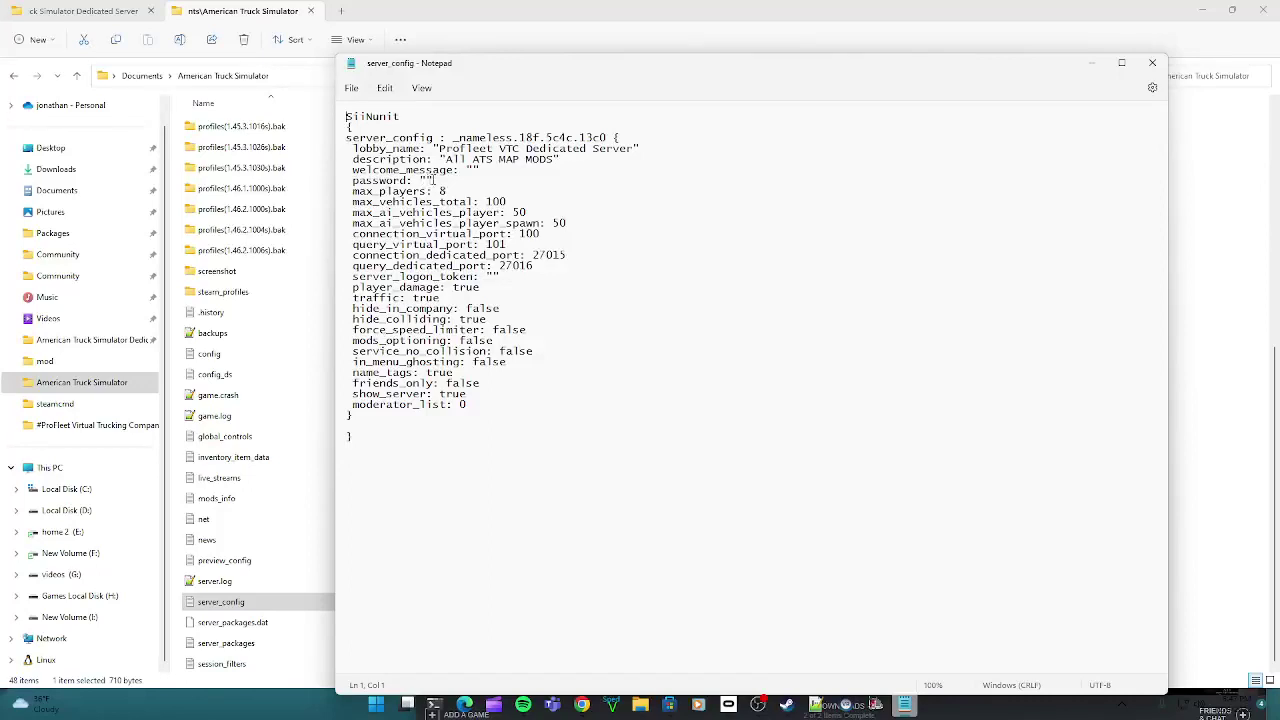
click(426, 179)
text(1234)
key(BackSpace)
key(BackSpace)
key(BackSpace)
key(BackSpace)
Step: Close Notepad, choosing Don't save for the server_config changes
click(1152, 63)
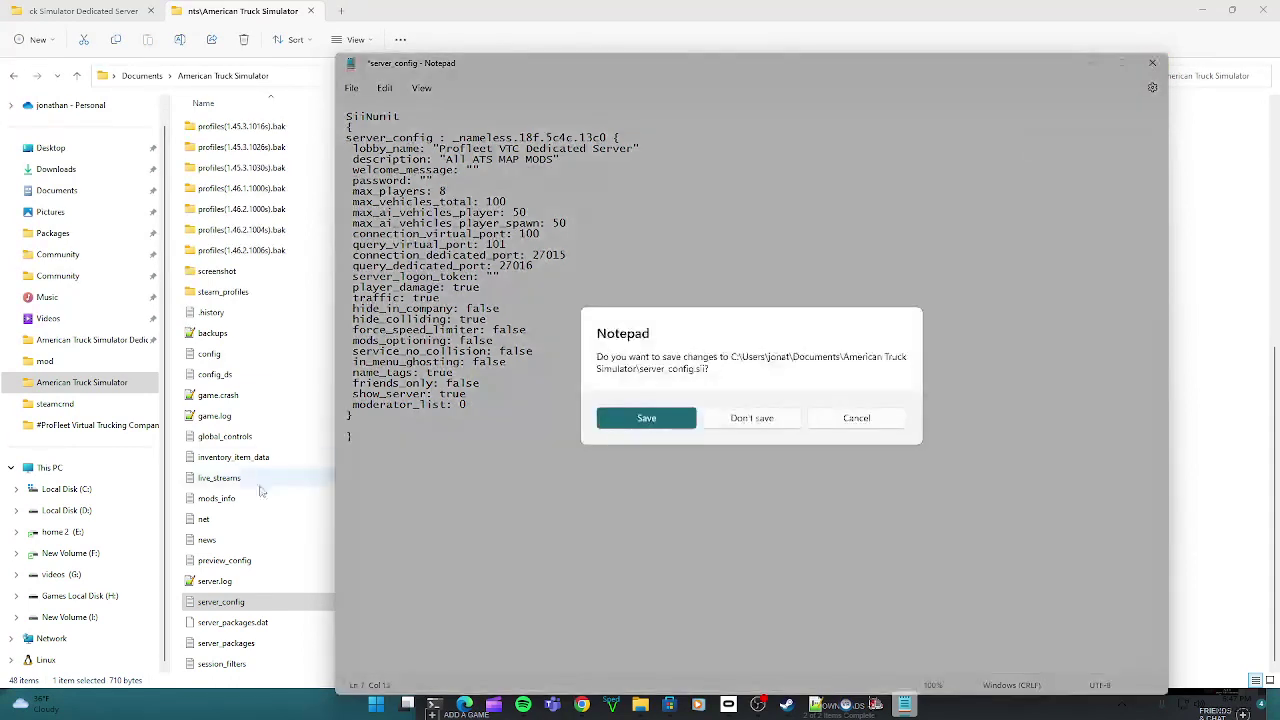
click(820, 419)
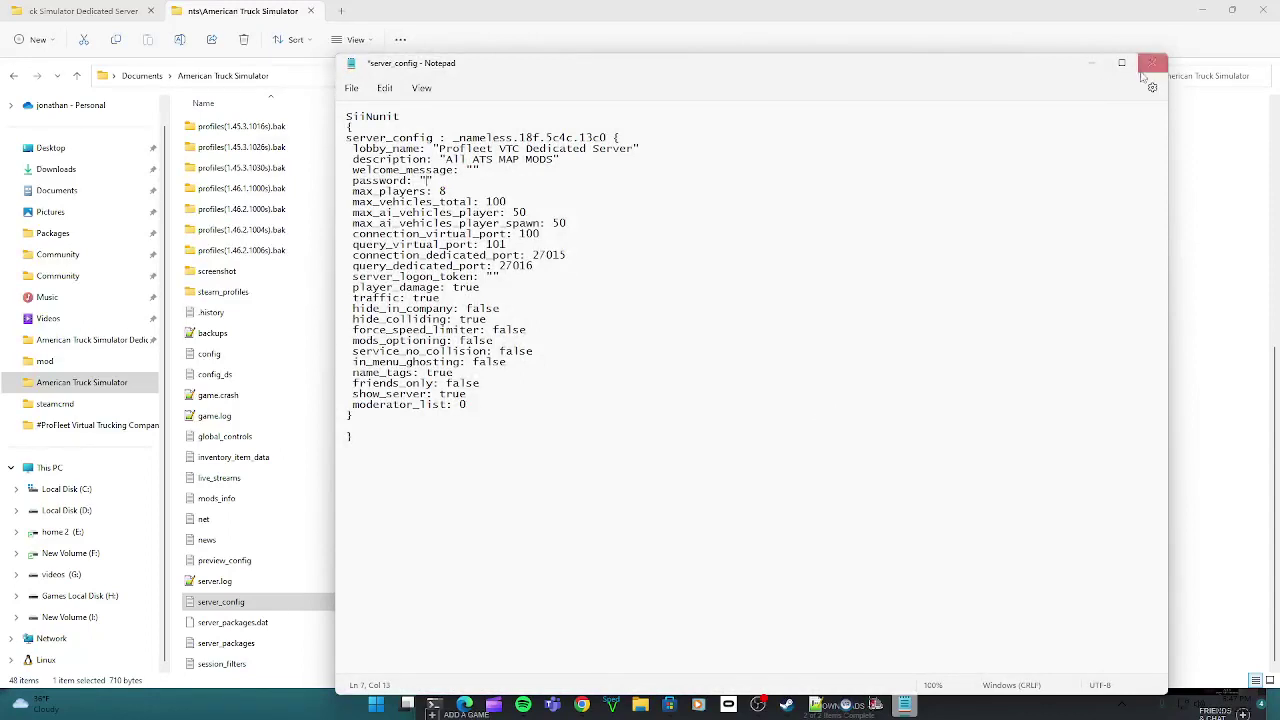
click(1145, 68)
click(751, 419)
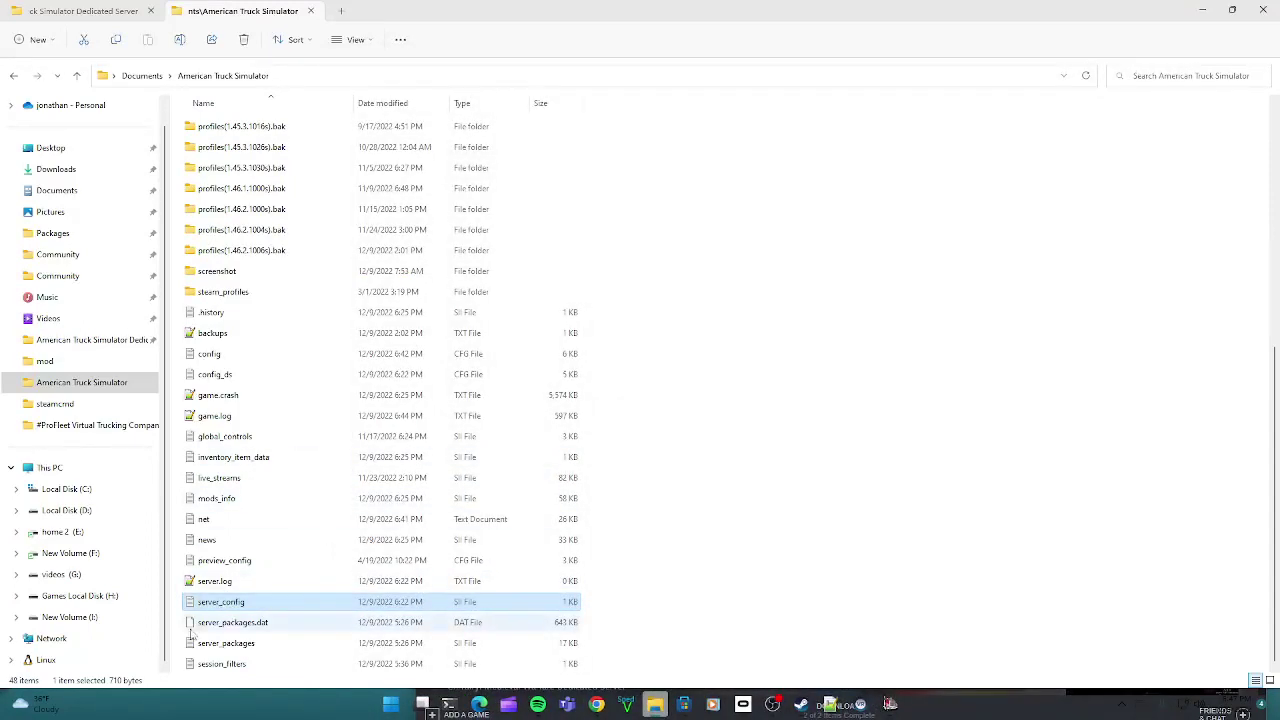
Step: Copy server_packages.dat and server_packages, then switch to the Dedicated Server folder
click(249, 625)
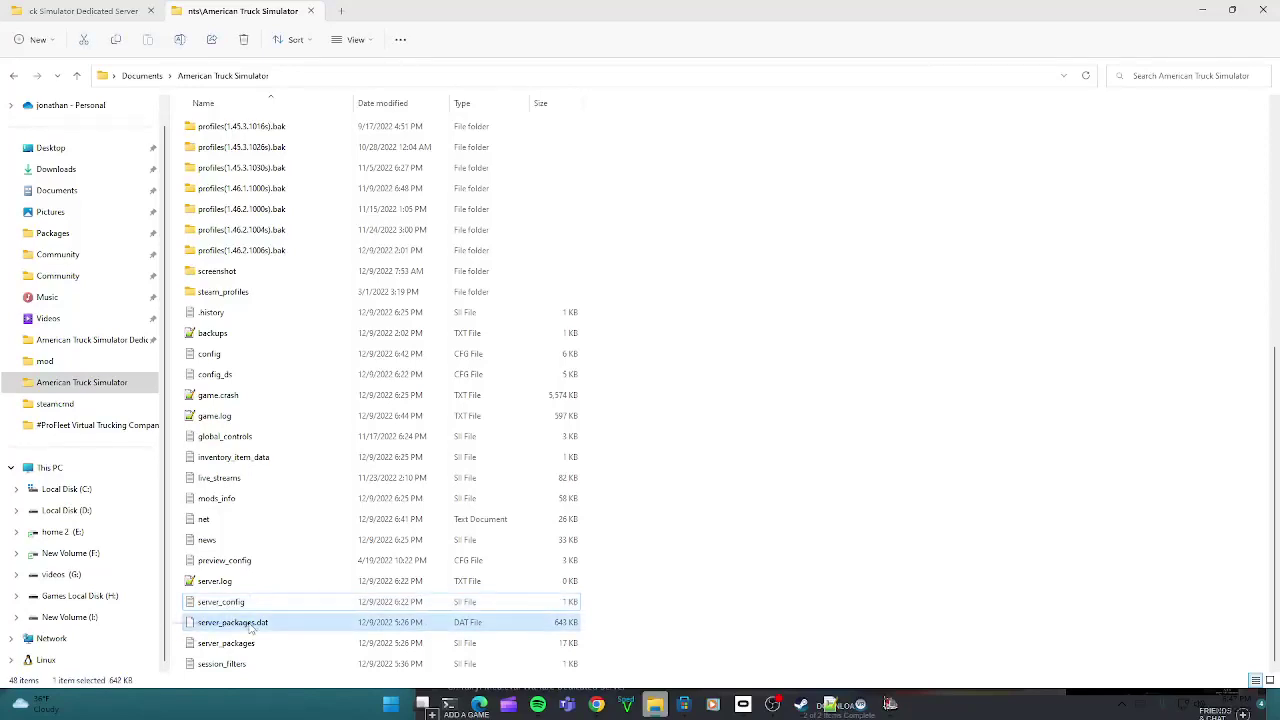
shift+click(250, 645)
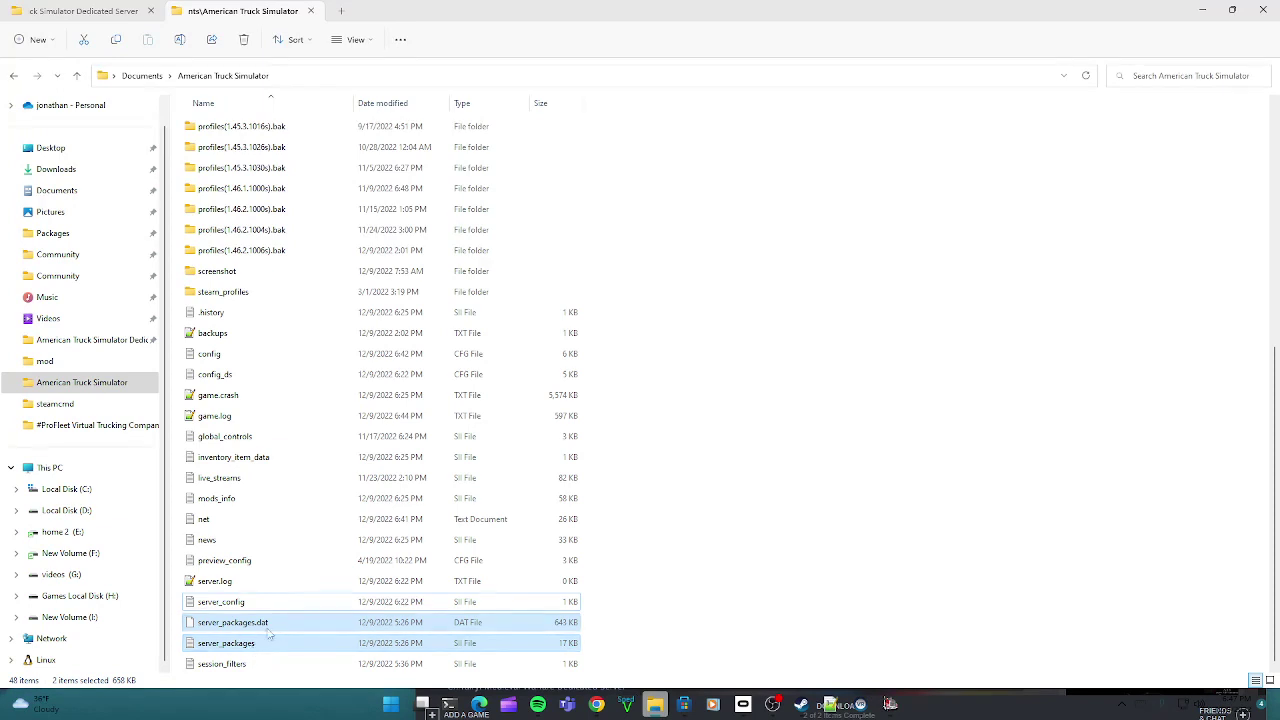
right_click(268, 633)
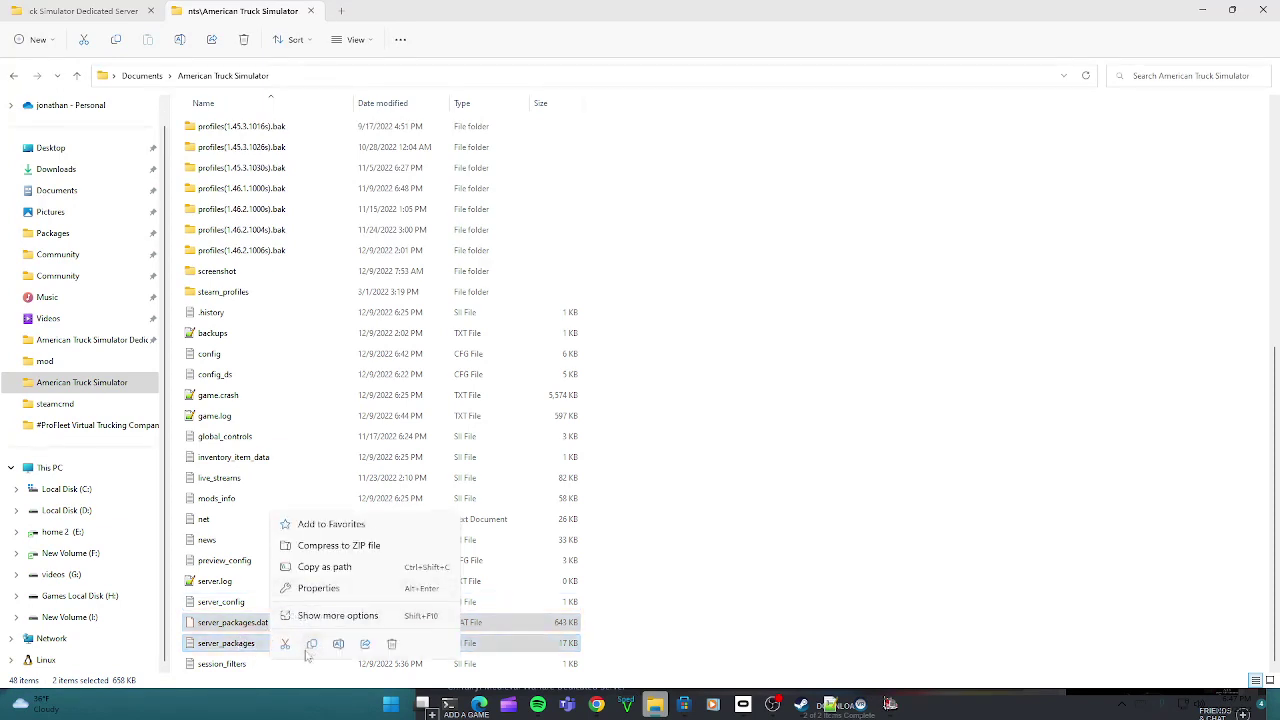
click(312, 645)
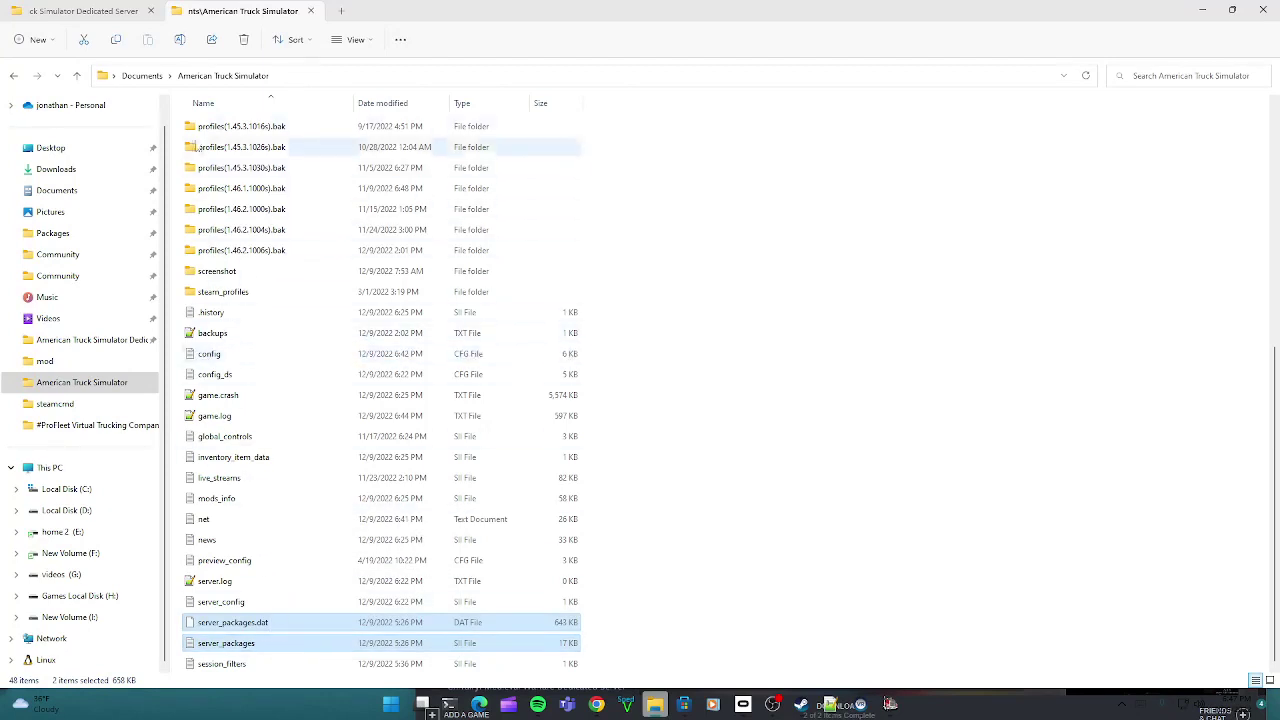
click(87, 14)
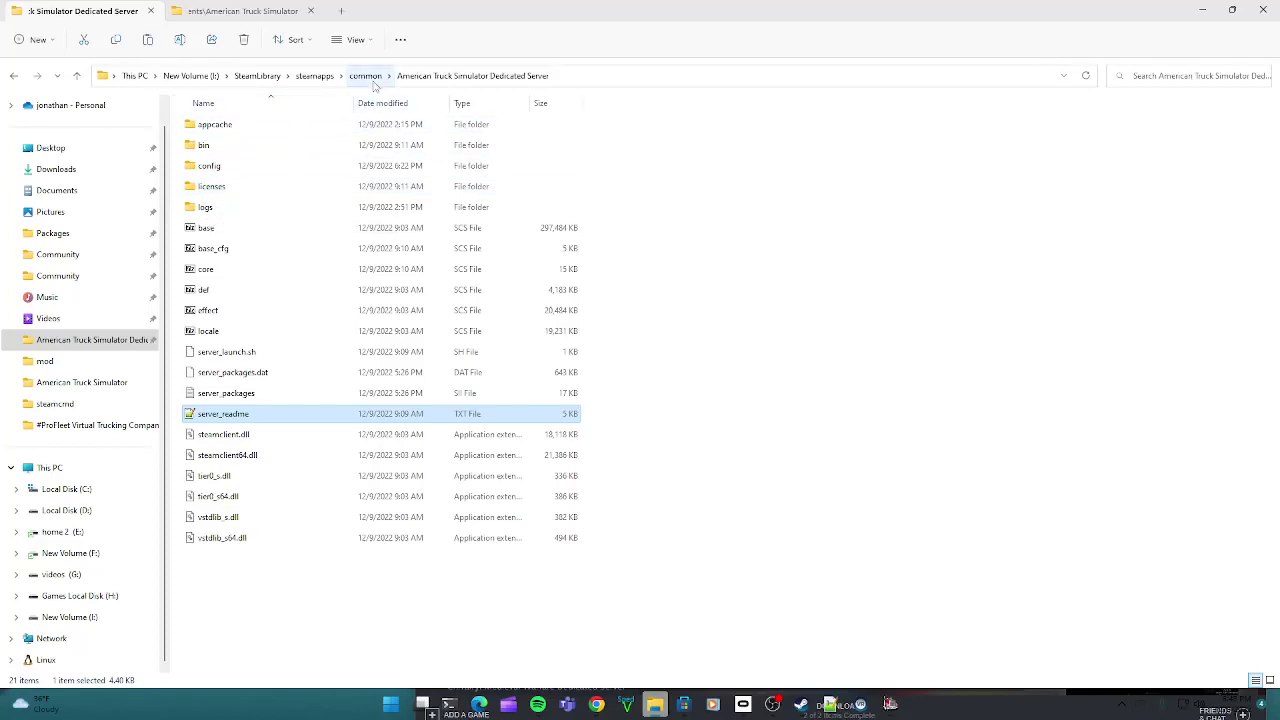
click(366, 76)
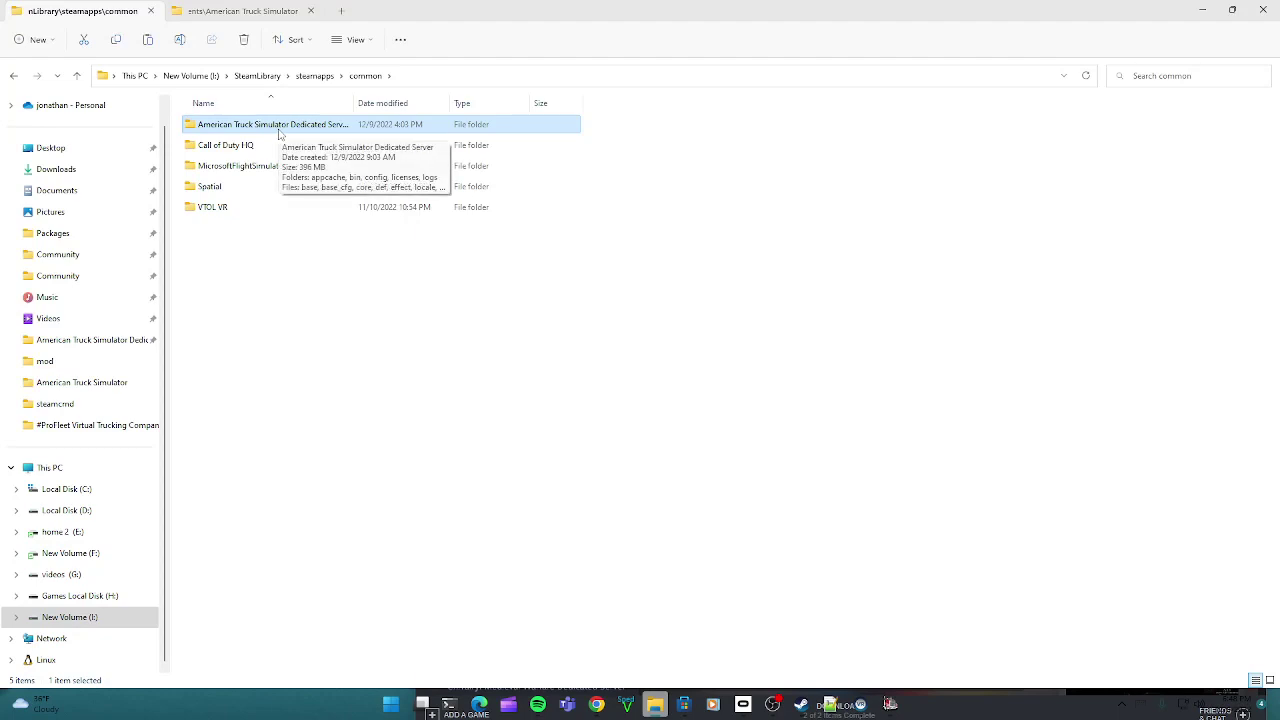
click(280, 133)
click(280, 130)
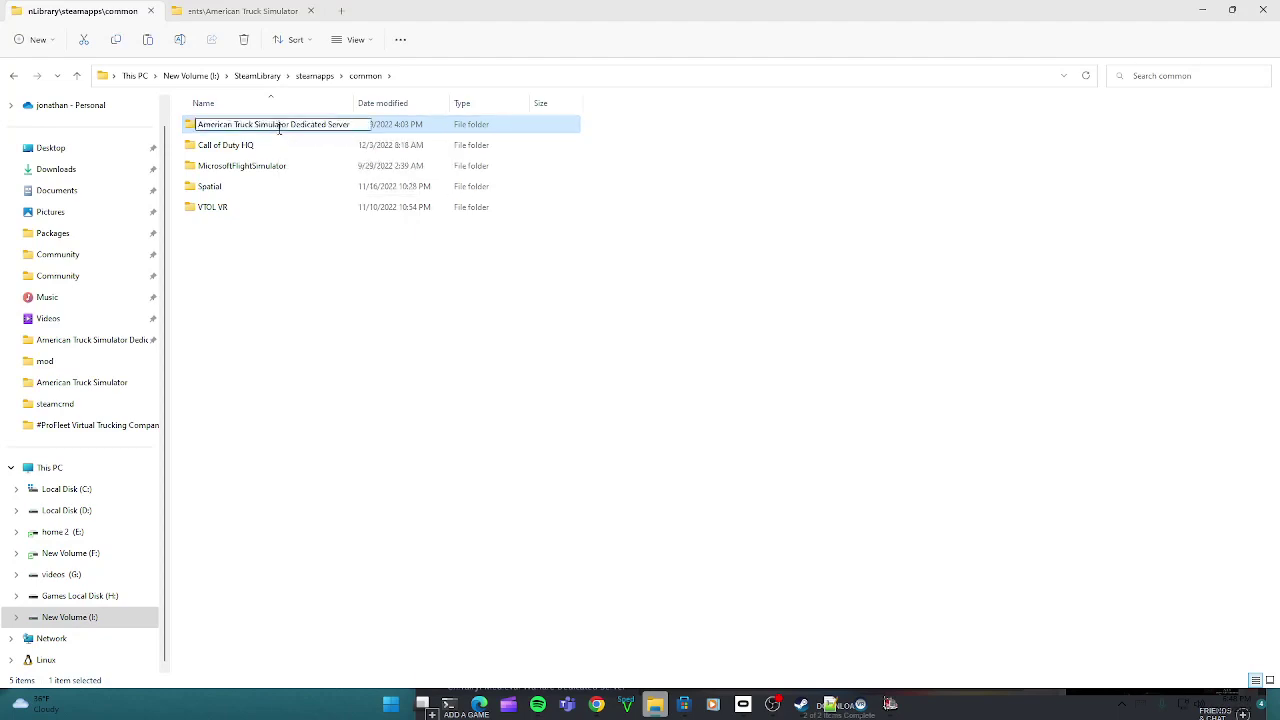
click(386, 130)
double_click(386, 130)
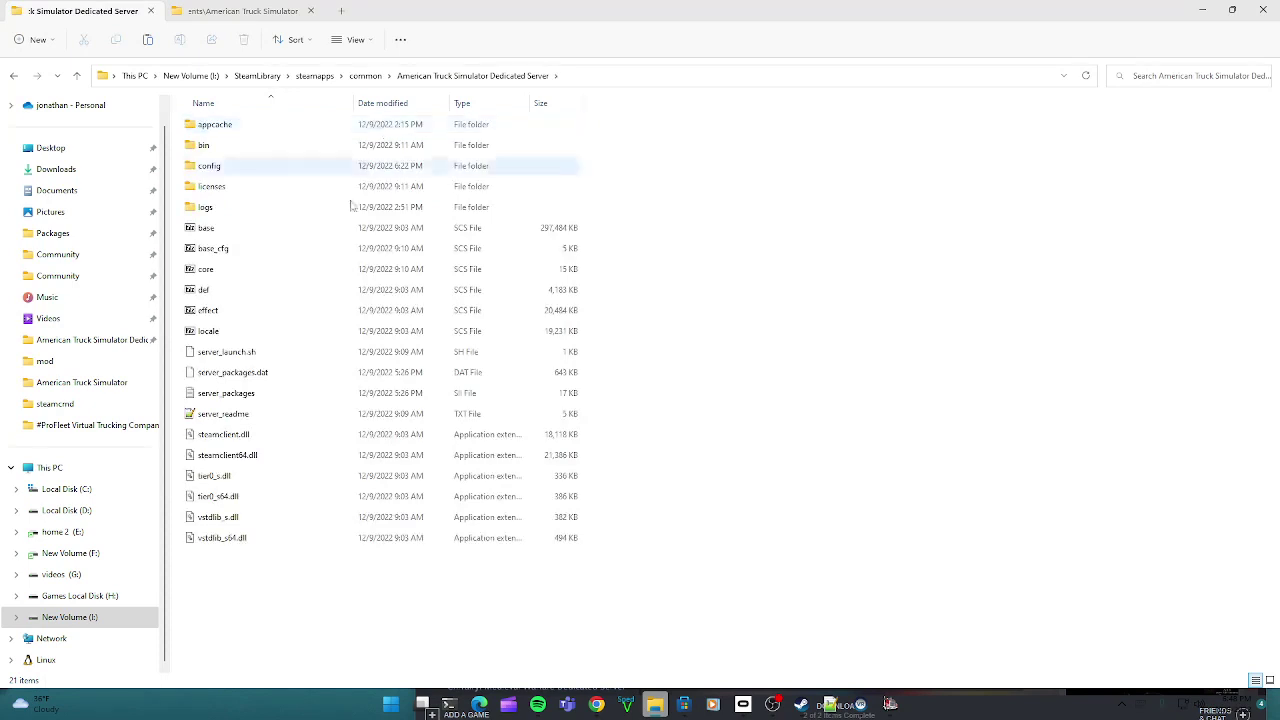
right_click(287, 567)
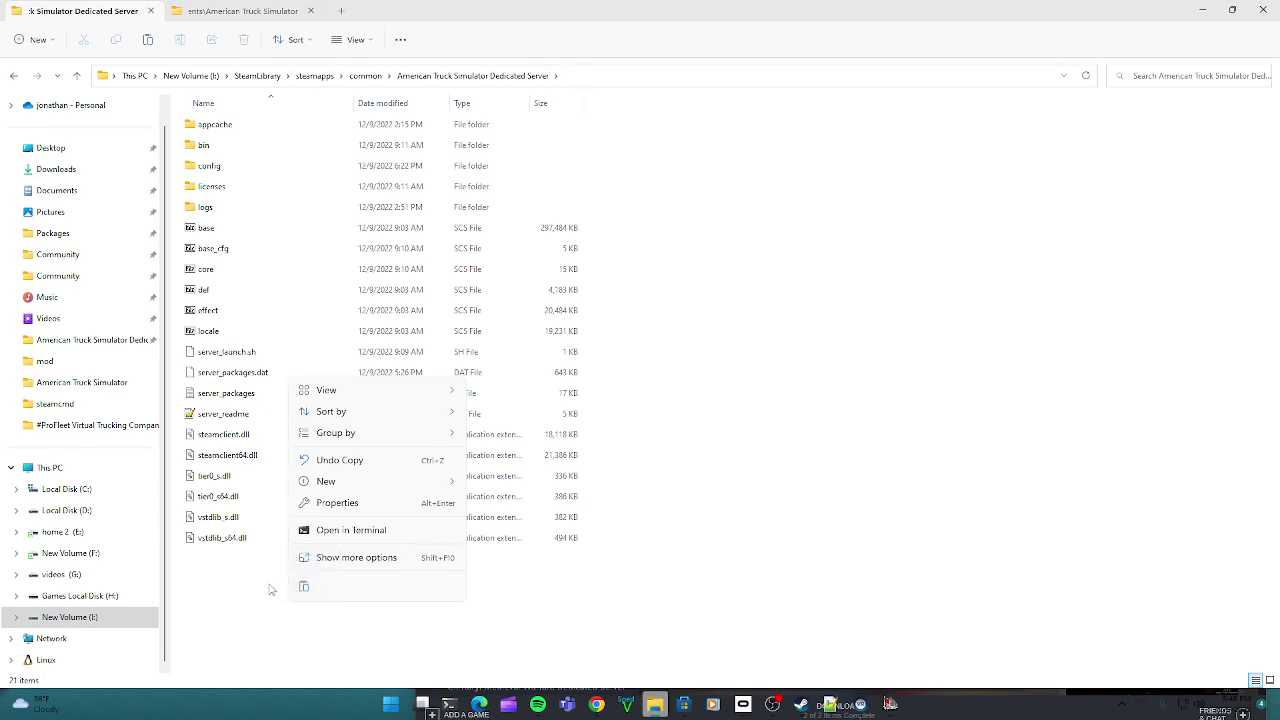
click(269, 590)
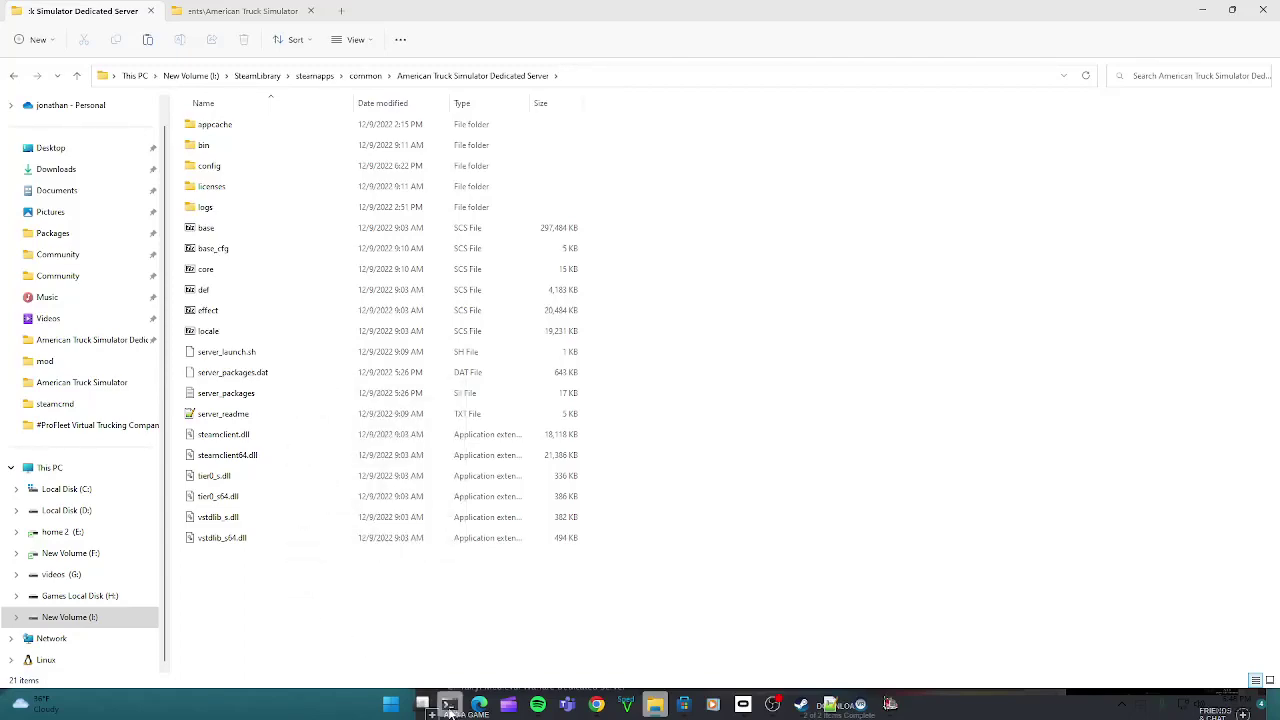
click(421, 704)
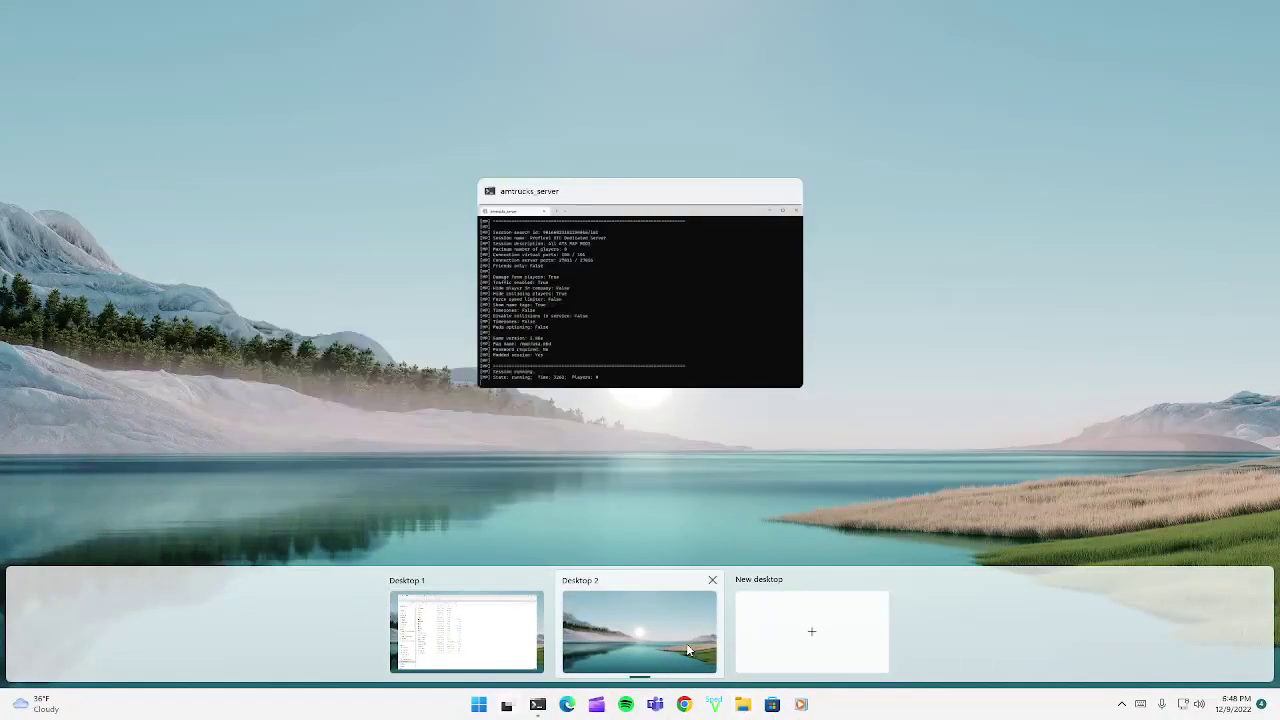
click(650, 655)
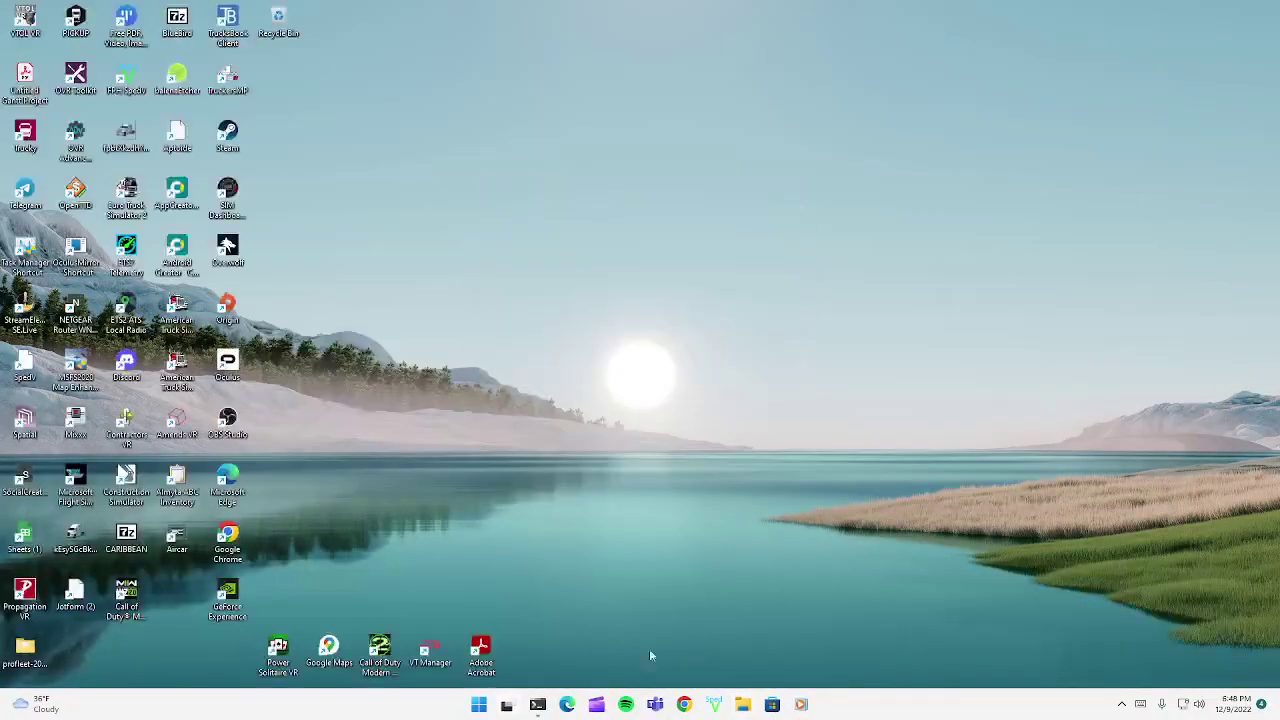
right_click(537, 705)
click(557, 666)
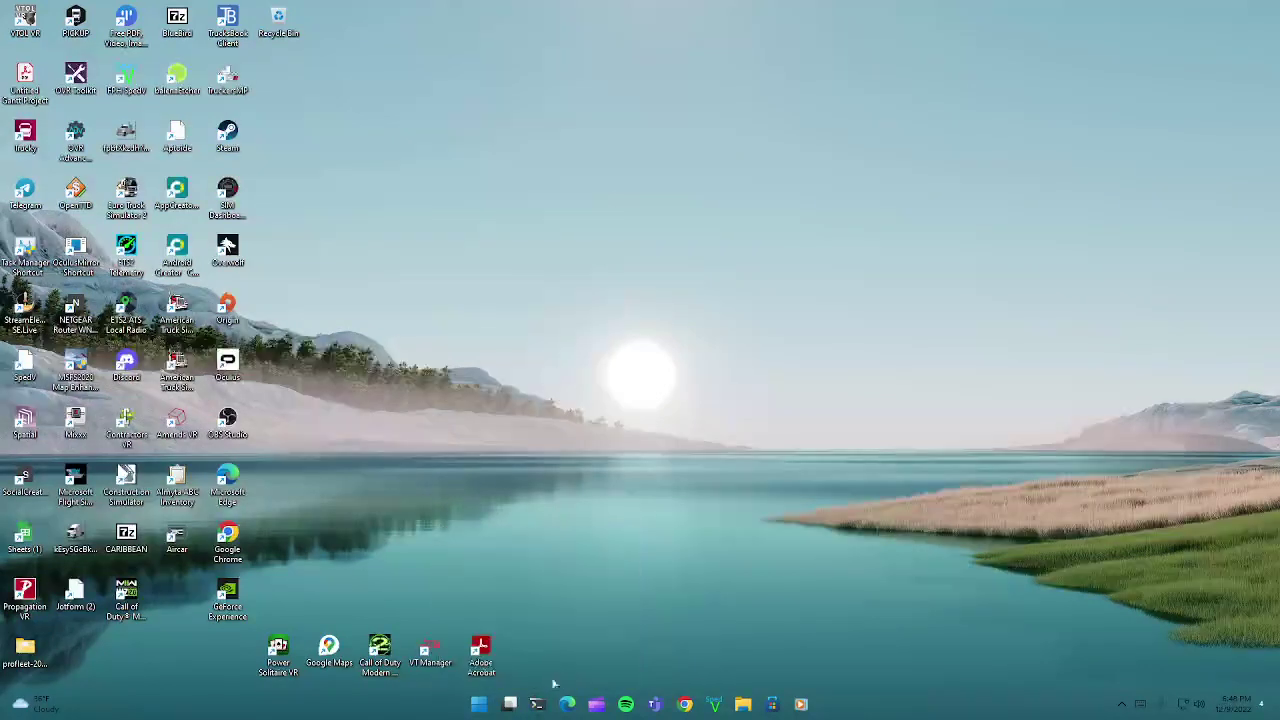
mouse_move(505, 708)
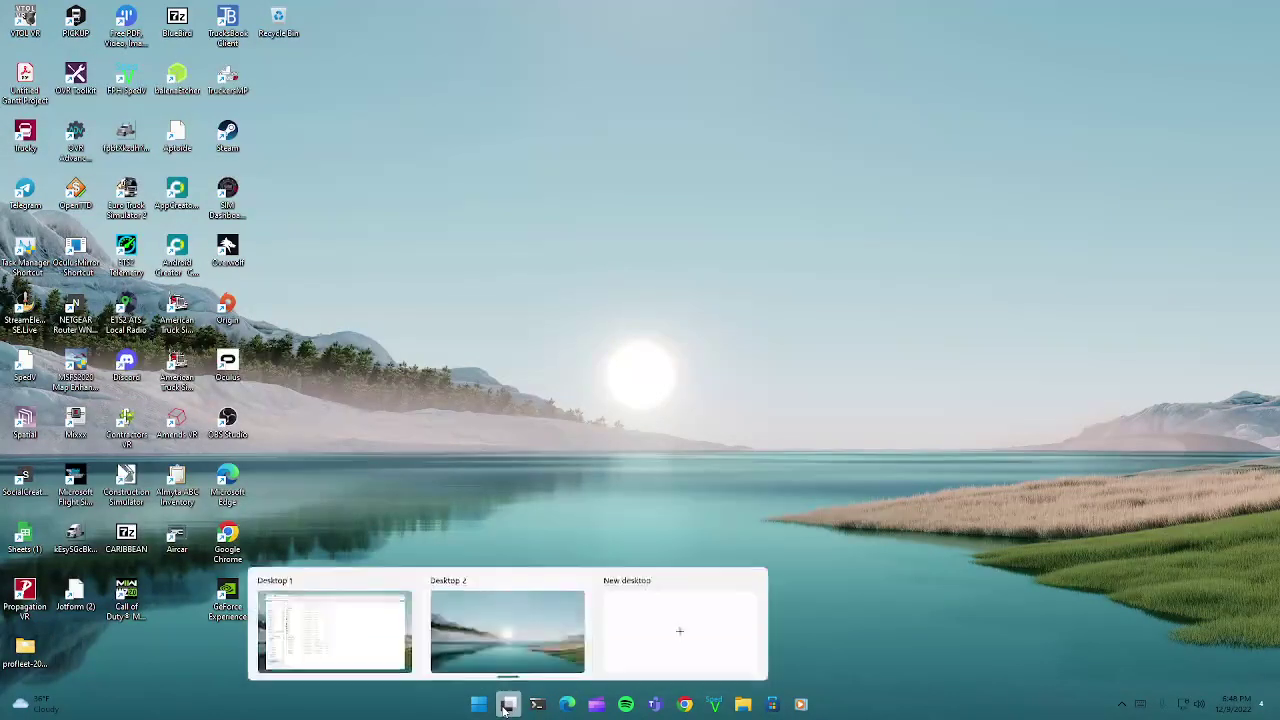
click(505, 706)
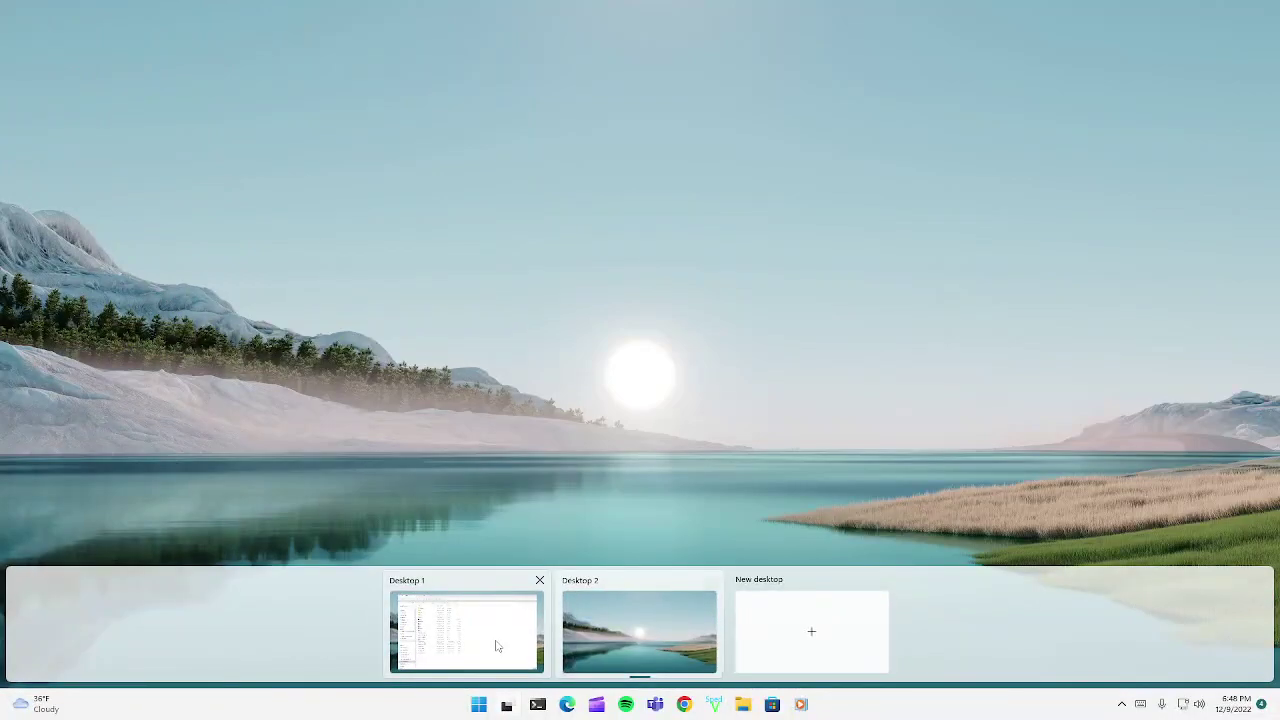
click(496, 646)
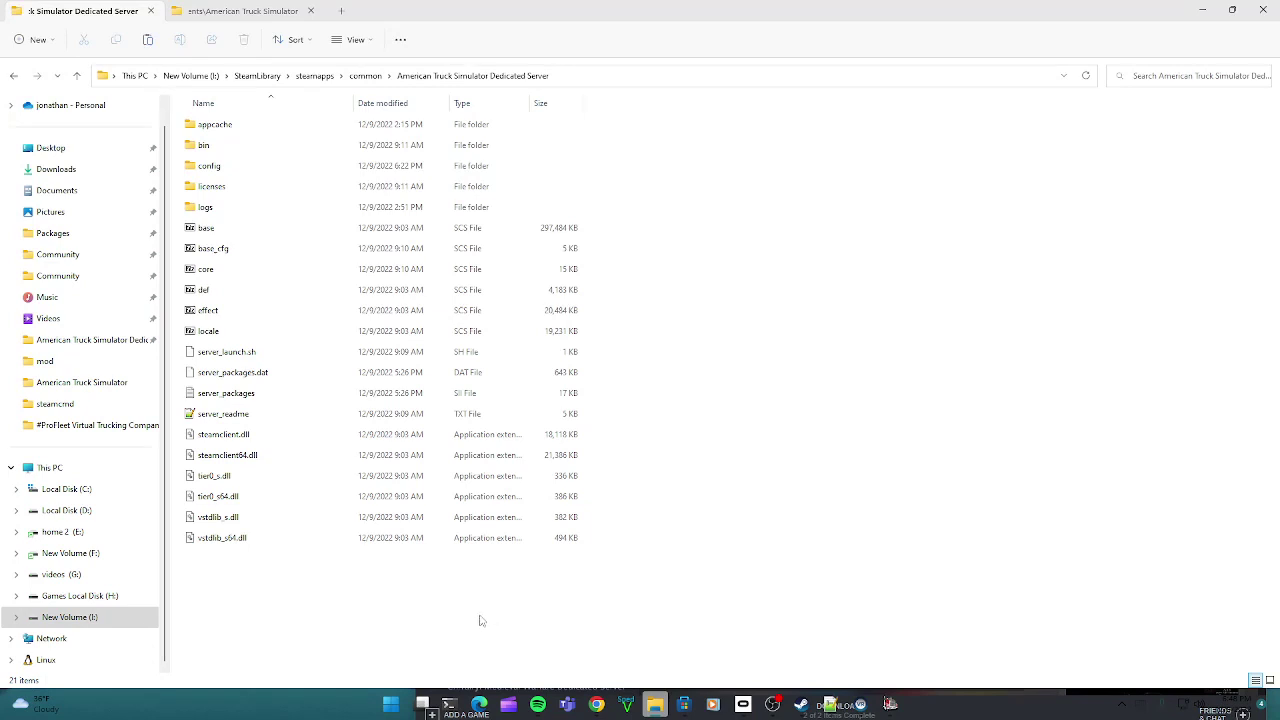
Step: Launch amtrucks_server from the Dedicated Server's bin\win_x64 folder
click(226, 148)
double_click(226, 148)
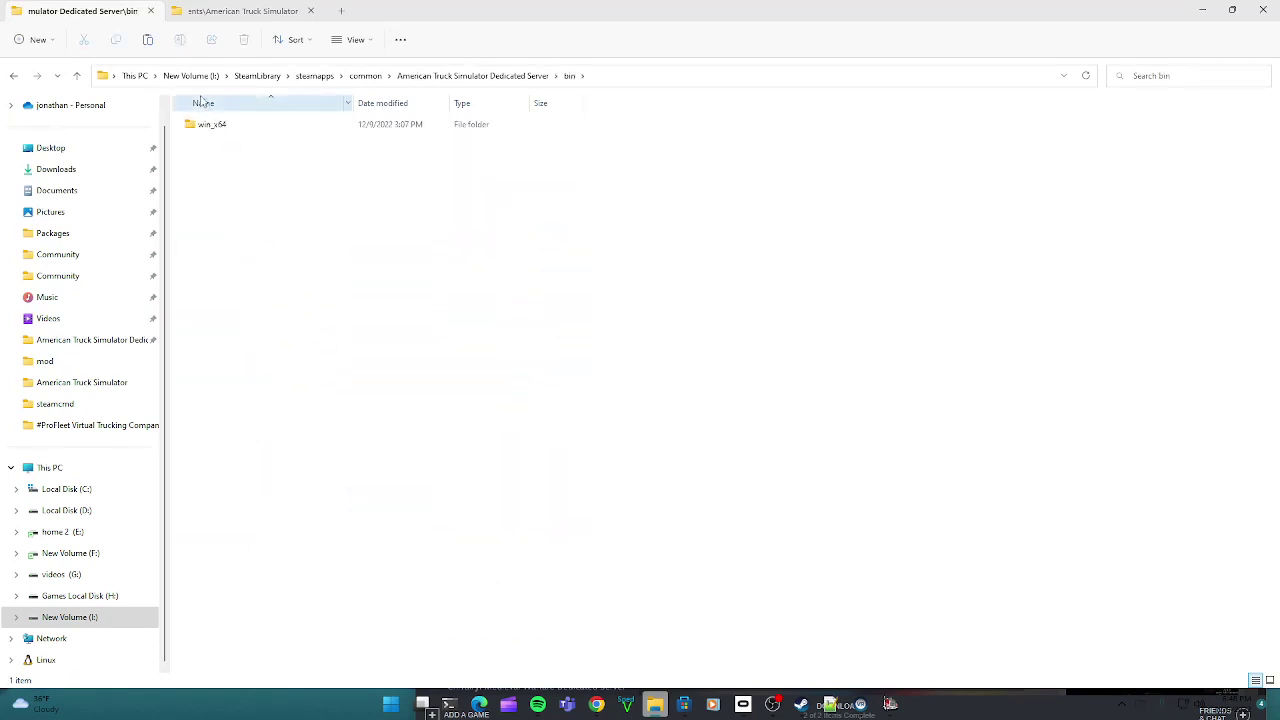
click(202, 125)
double_click(202, 125)
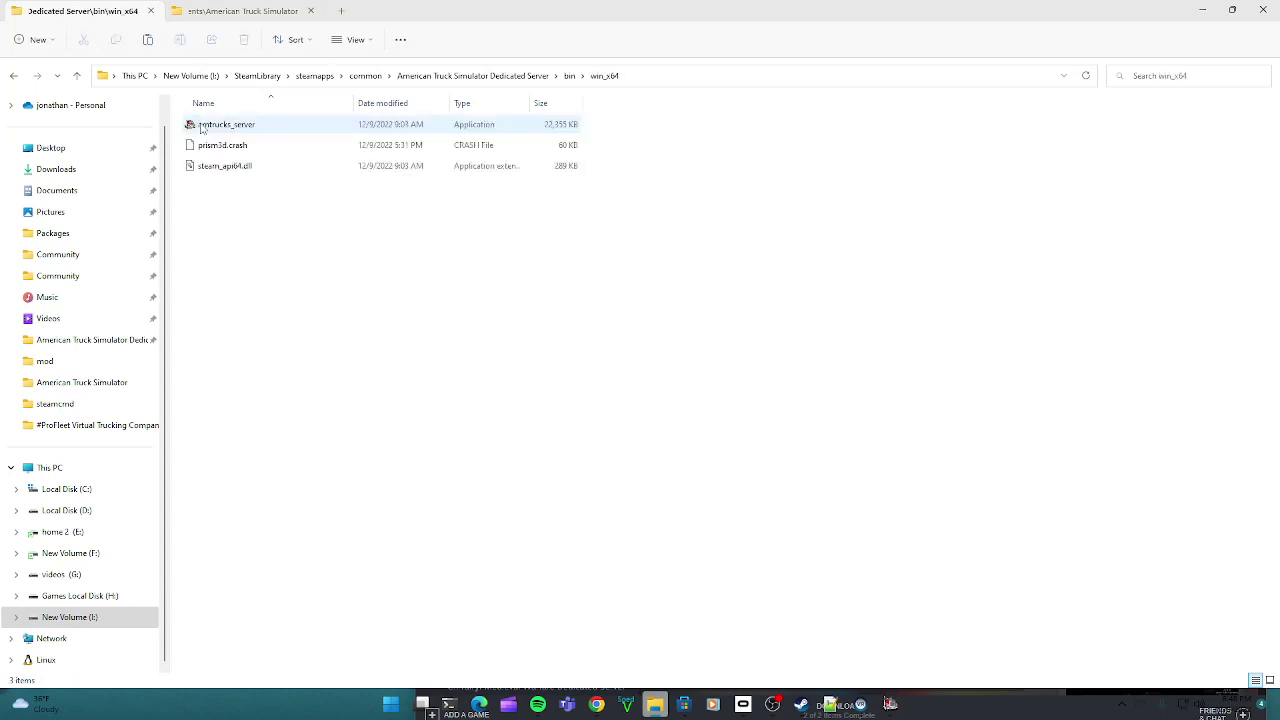
double_click(202, 125)
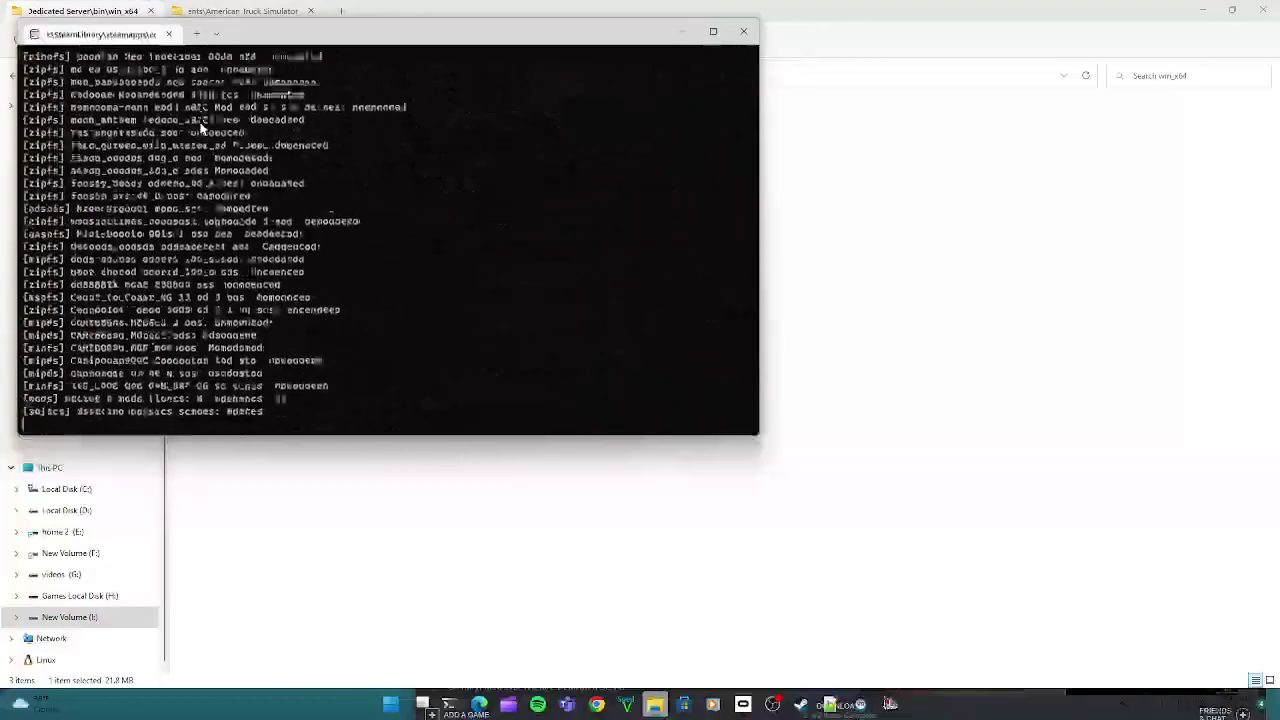